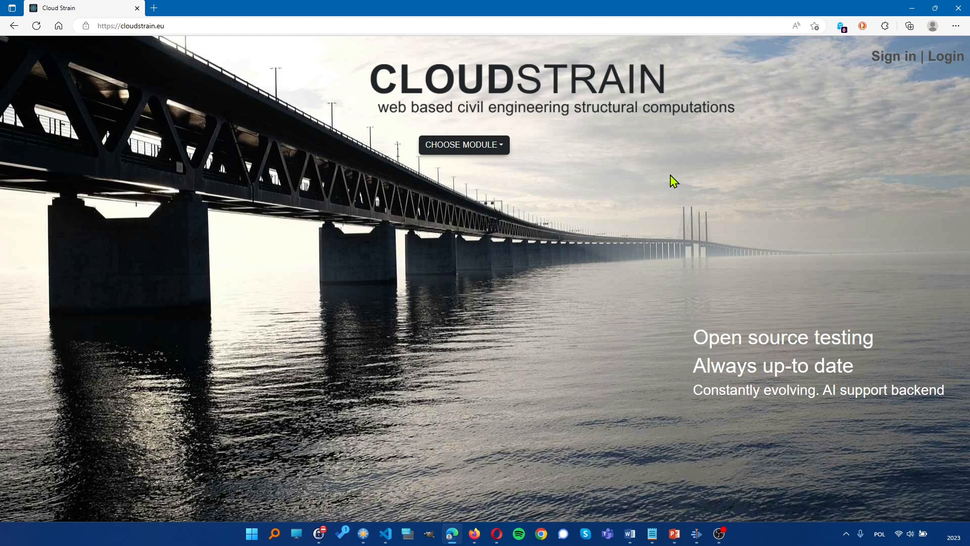
- Open the single reinforced rectangular section bending capacity module and calculate the section with its default parameters
{"action": "left_click", "coordinate": [506, 150]}
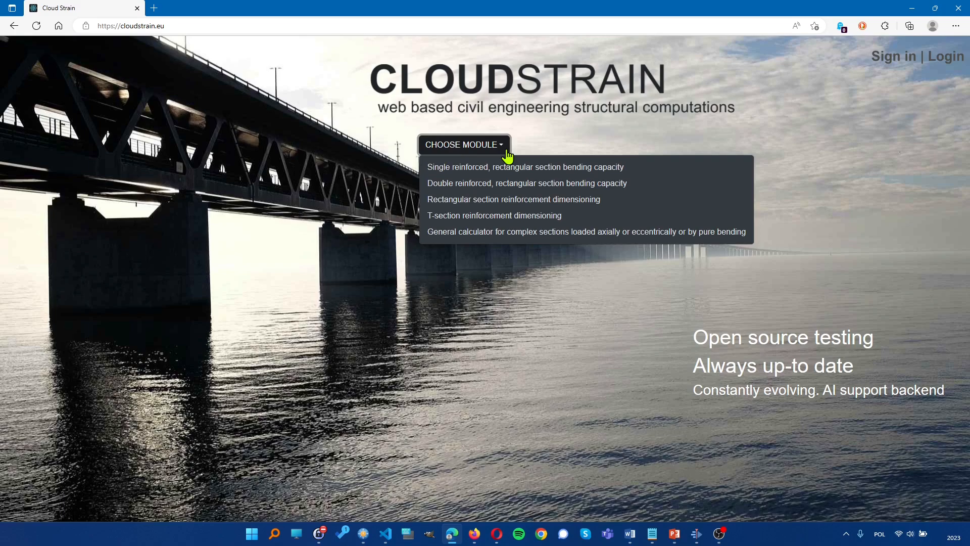
{"action": "left_click", "coordinate": [523, 174]}
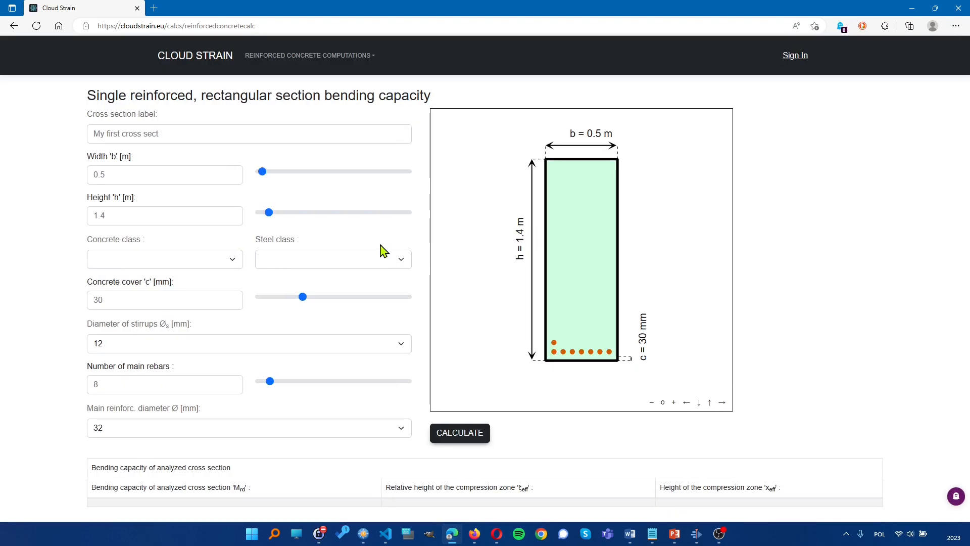
{"action": "left_click", "coordinate": [454, 439]}
{"action": "scroll", "coordinate": [273, 256], "scroll_direction": "down", "scroll_amount": 1}
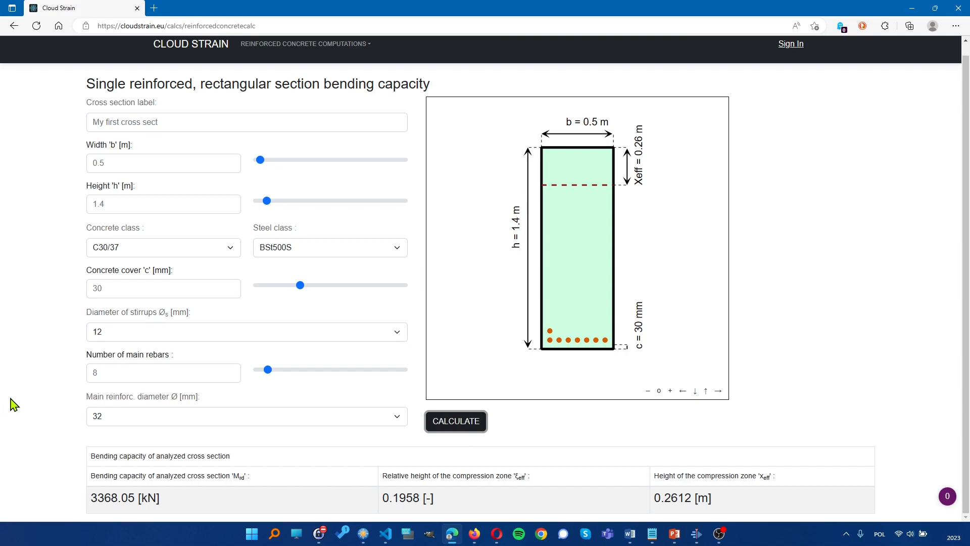
- Set the section's width to 0.7 m, height to 2 m and concrete class to C35/45
{"action": "left_click", "coordinate": [92, 163]}
{"action": "type", "text": "0.7"}
{"action": "key", "text": "Tab"}
{"action": "type", "text": "2"}
{"action": "left_click", "coordinate": [49, 243]}
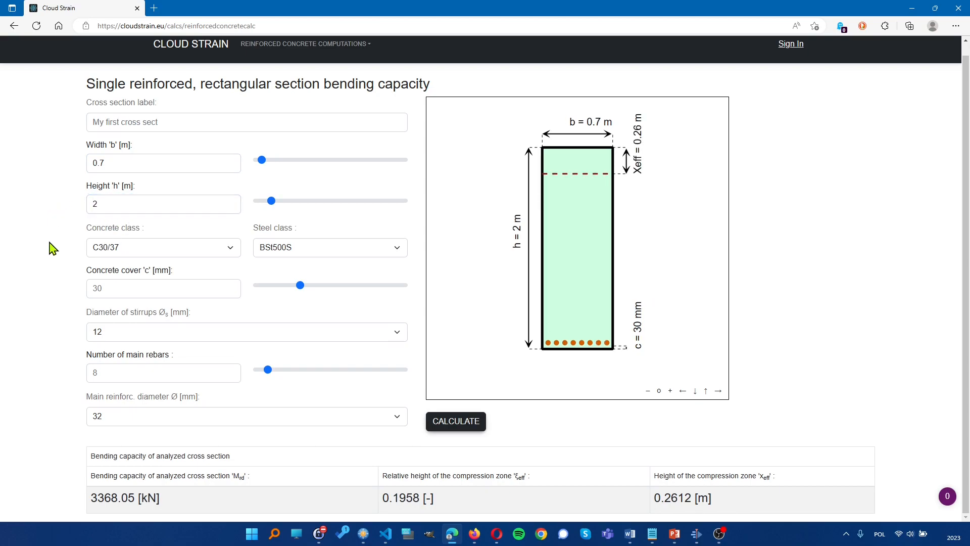
{"action": "left_click", "coordinate": [152, 254]}
{"action": "left_click", "coordinate": [151, 316]}
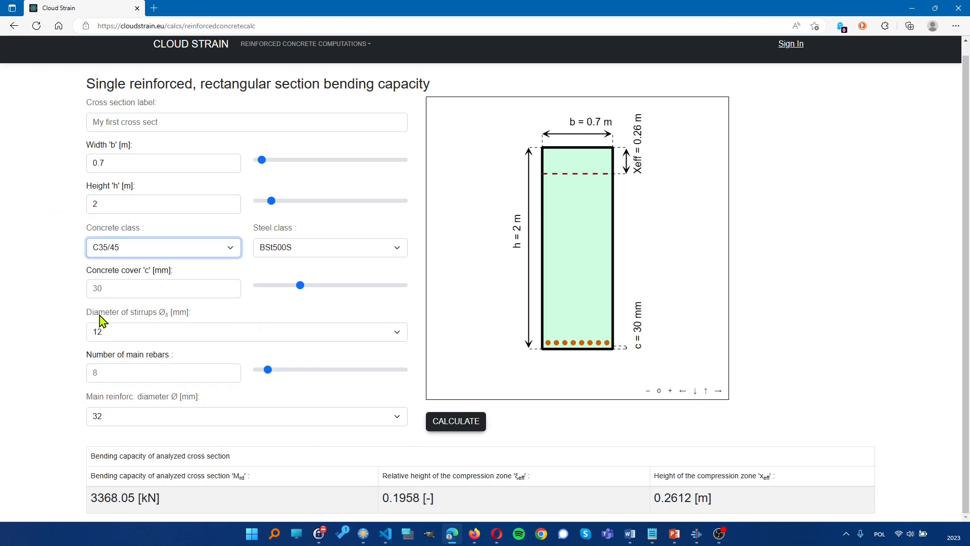
- Raise the number of main rebars to 13 and recalculate the single reinforced section's bending capacity
{"action": "left_click", "coordinate": [223, 372]}
{"action": "left_click", "coordinate": [231, 370]}
{"action": "left_click", "coordinate": [231, 371]}
{"action": "left_click", "coordinate": [231, 370]}
{"action": "left_click", "coordinate": [231, 370]}
{"action": "left_click", "coordinate": [231, 371]}
{"action": "left_click", "coordinate": [456, 421]}
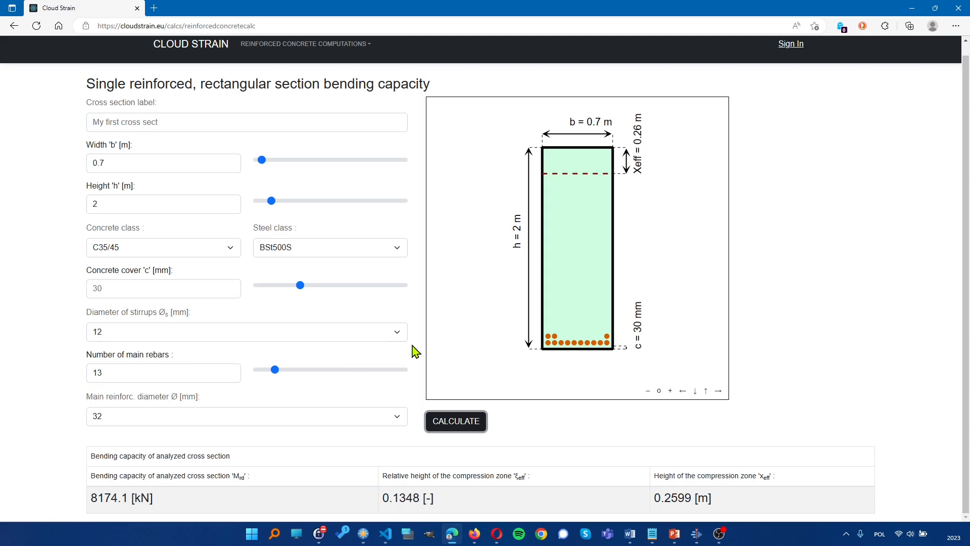
- Switch to the double reinforced rectangular section bending capacity module and calculate the section with its default parameters
{"action": "left_click", "coordinate": [347, 46]}
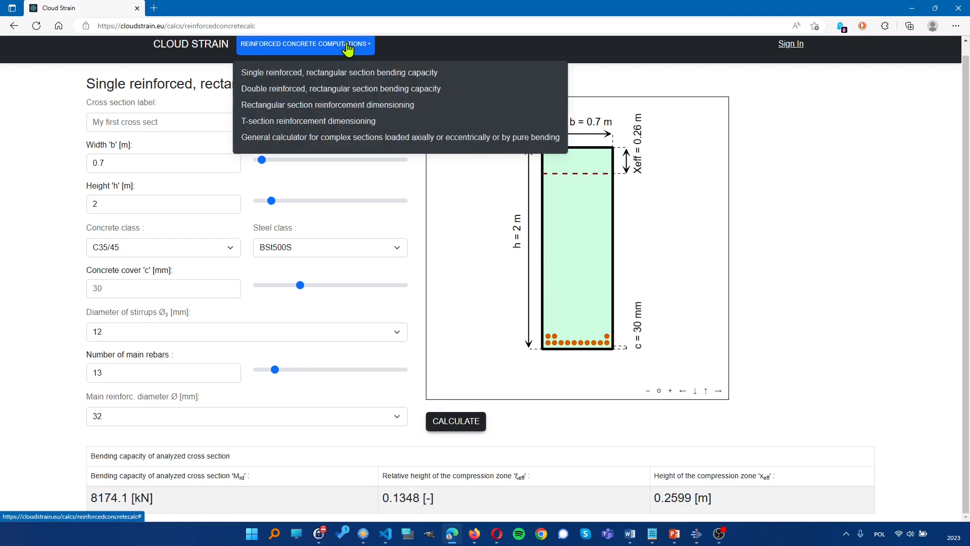
{"action": "left_click", "coordinate": [310, 95]}
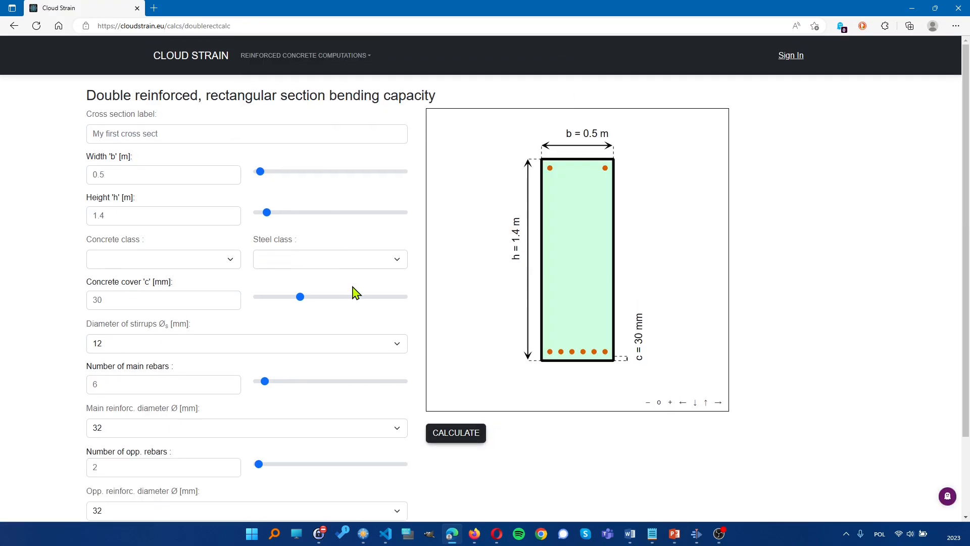
{"action": "left_click", "coordinate": [443, 443]}
{"action": "scroll", "coordinate": [438, 388], "scroll_direction": "down", "scroll_amount": 2}
{"action": "scroll", "coordinate": [437, 388], "scroll_direction": "up", "scroll_amount": 2}
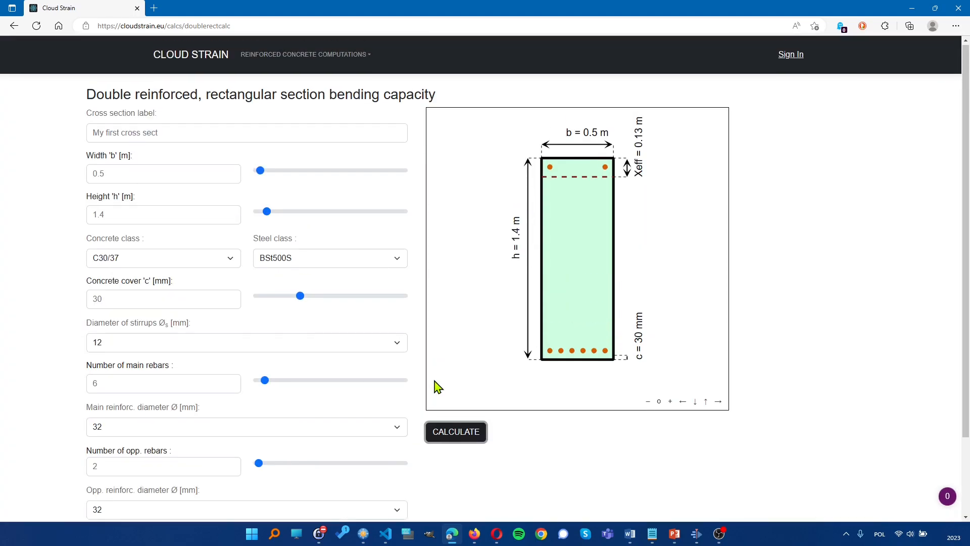
{"action": "scroll", "coordinate": [437, 388], "scroll_direction": "down", "scroll_amount": 2}
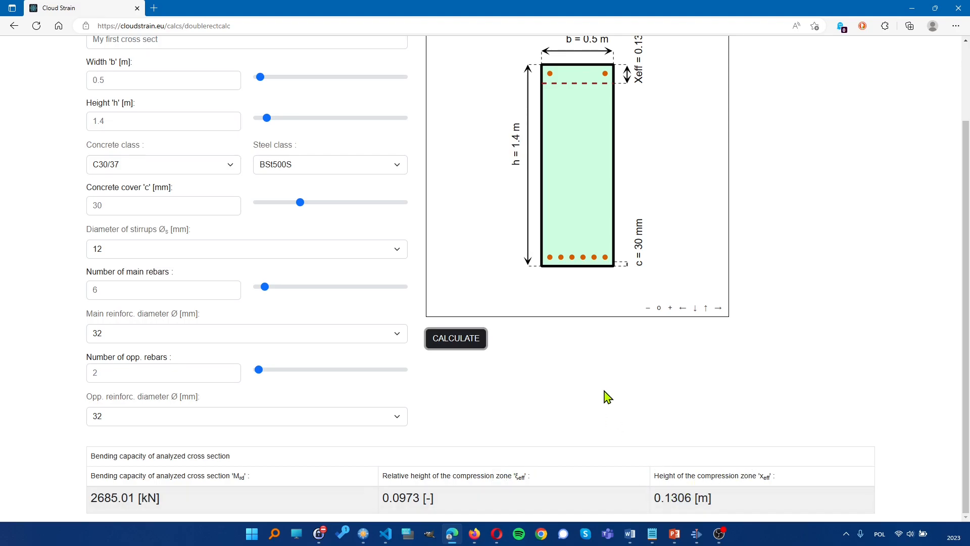
- Set the double reinforced section's height to 1.3 m
{"action": "scroll", "coordinate": [528, 422], "scroll_direction": "up", "scroll_amount": 3}
{"action": "scroll", "coordinate": [526, 420], "scroll_direction": "down", "scroll_amount": 2}
{"action": "scroll", "coordinate": [457, 123], "scroll_direction": "up", "scroll_amount": 2}
{"action": "left_click", "coordinate": [143, 215]}
{"action": "key", "text": "BackSpace"}
{"action": "key", "text": "BackSpace"}
{"action": "type", "text": "."}
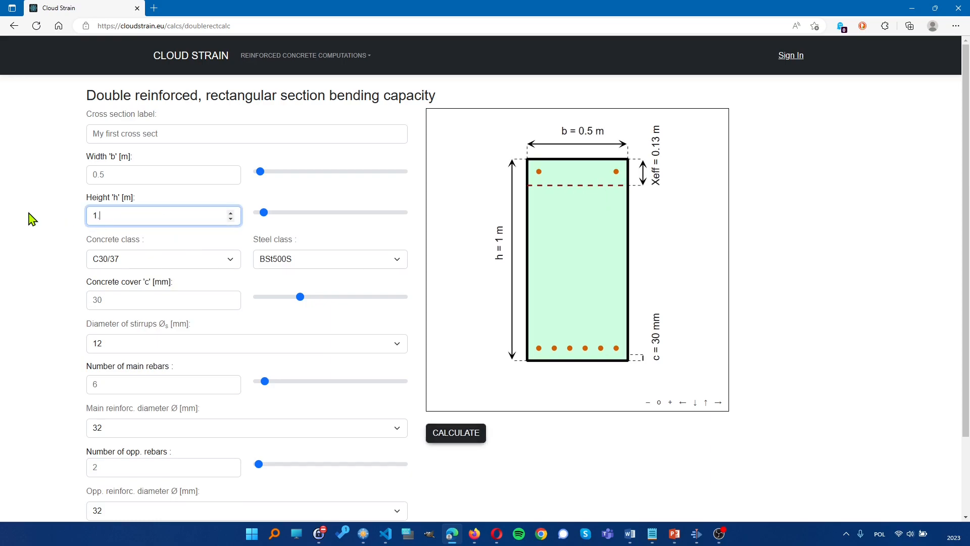
{"action": "type", "text": "3"}
- Set the double reinforced section's width to 0.7 m and recalculate its bending capacity
{"action": "left_click", "coordinate": [126, 176]}
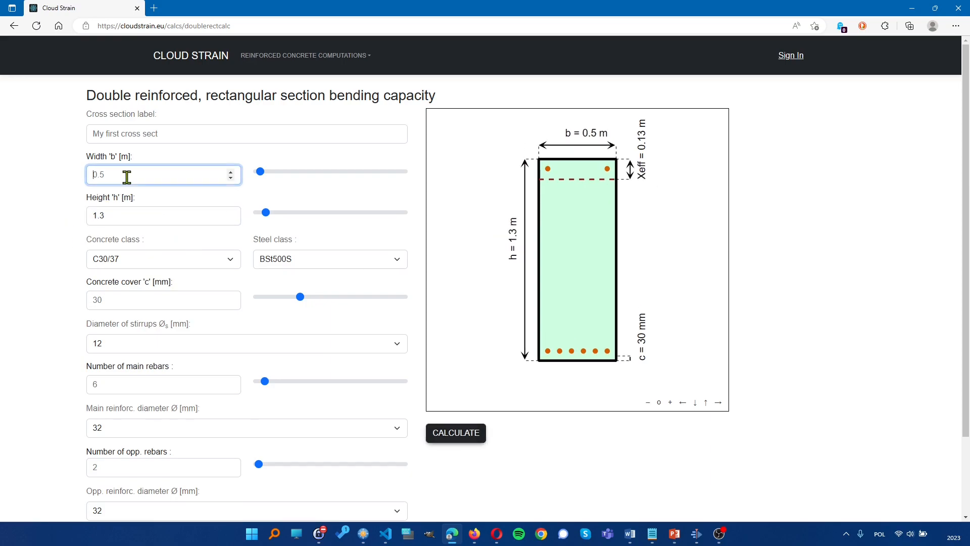
{"action": "key", "text": "BackSpace"}
{"action": "key", "text": "BackSpace"}
{"action": "type", "text": ".7"}
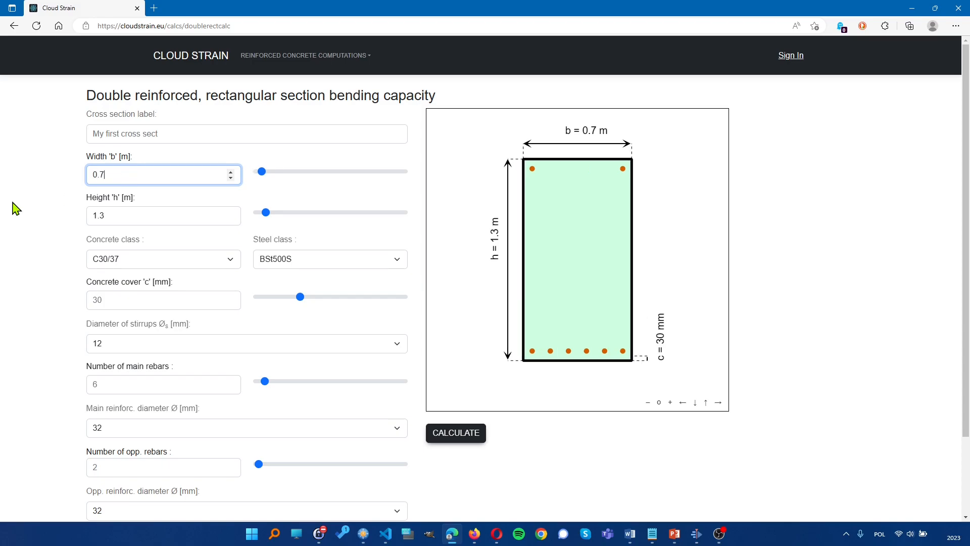
{"action": "left_click", "coordinate": [25, 222]}
{"action": "scroll", "coordinate": [31, 251], "scroll_direction": "down", "scroll_amount": 2}
{"action": "left_click", "coordinate": [455, 338]}
{"action": "scroll", "coordinate": [479, 399], "scroll_direction": "up", "scroll_amount": 2}
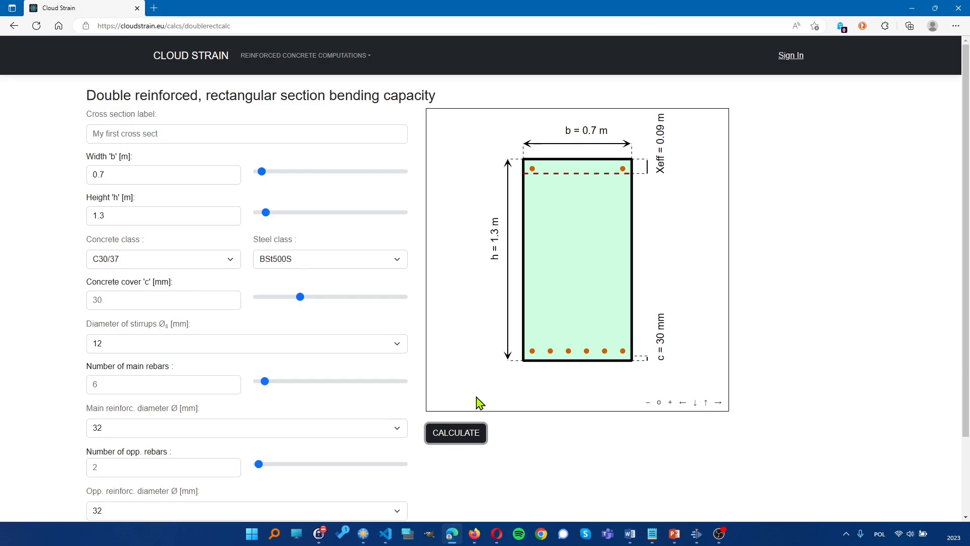
{"action": "scroll", "coordinate": [479, 402], "scroll_direction": "down", "scroll_amount": 2}
- Switch to rectangular section reinforcement dimensioning and calculate the required reinforcement for an Msd of 4000 kNm
{"action": "scroll", "coordinate": [478, 402], "scroll_direction": "up", "scroll_amount": 2}
{"action": "left_click", "coordinate": [367, 63]}
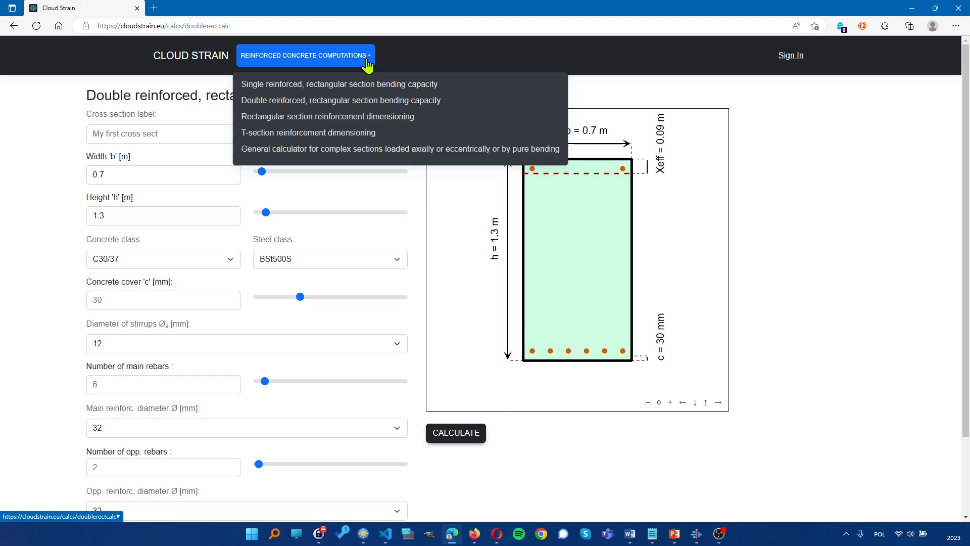
{"action": "left_click", "coordinate": [363, 121]}
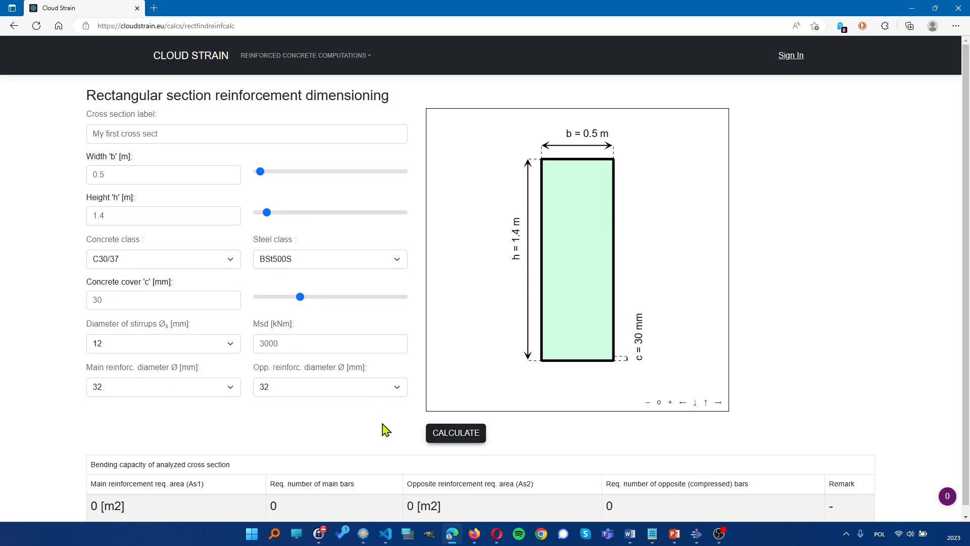
{"action": "left_click", "coordinate": [294, 341]}
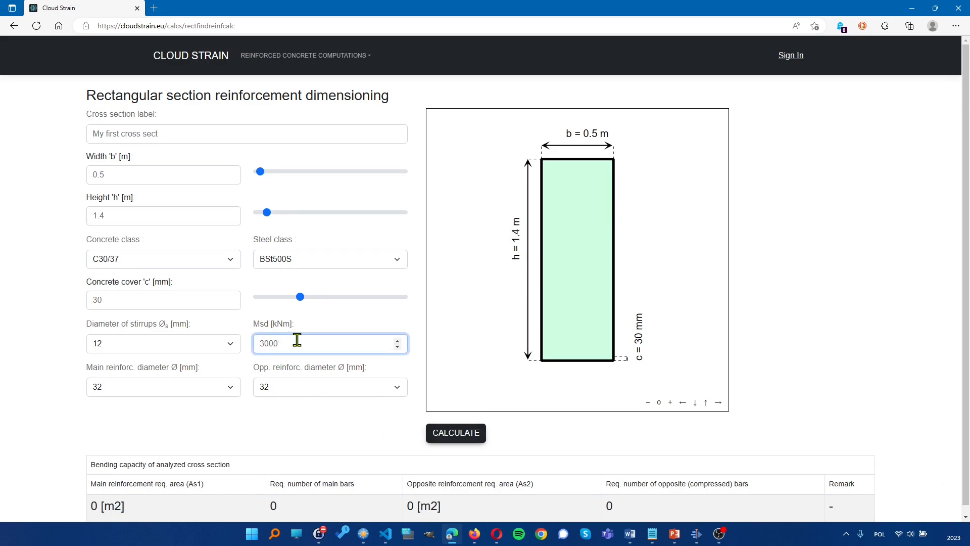
{"action": "type", "text": "4000"}
{"action": "left_click", "coordinate": [456, 435]}
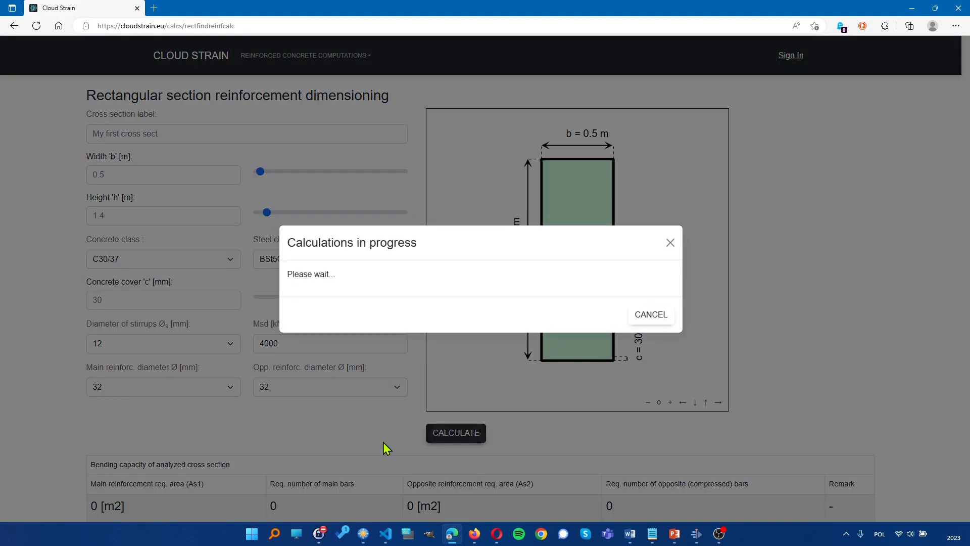
{"action": "scroll", "coordinate": [378, 441], "scroll_direction": "down", "scroll_amount": 1}
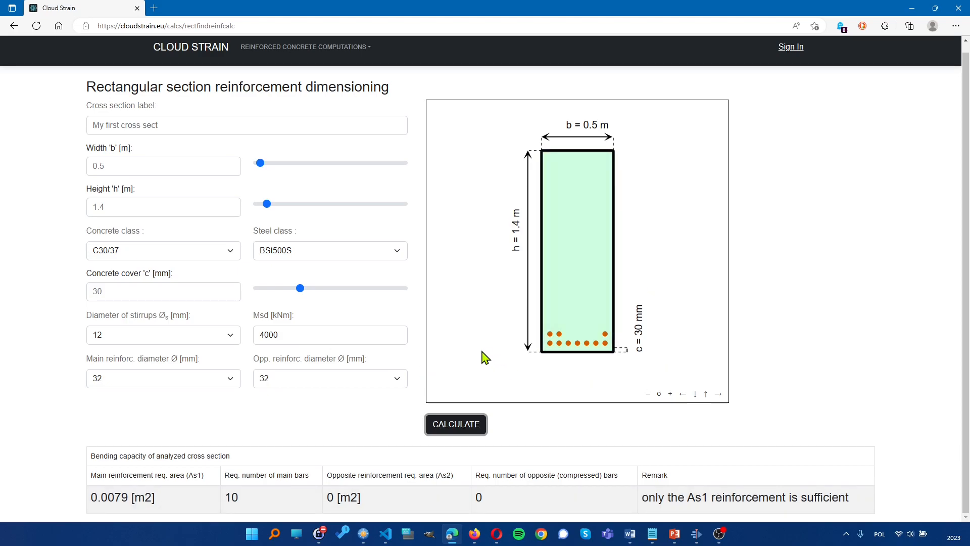
- Switch to T-section reinforcement dimensioning and calculate the required reinforcement with the default parameters
{"action": "left_click", "coordinate": [365, 51]}
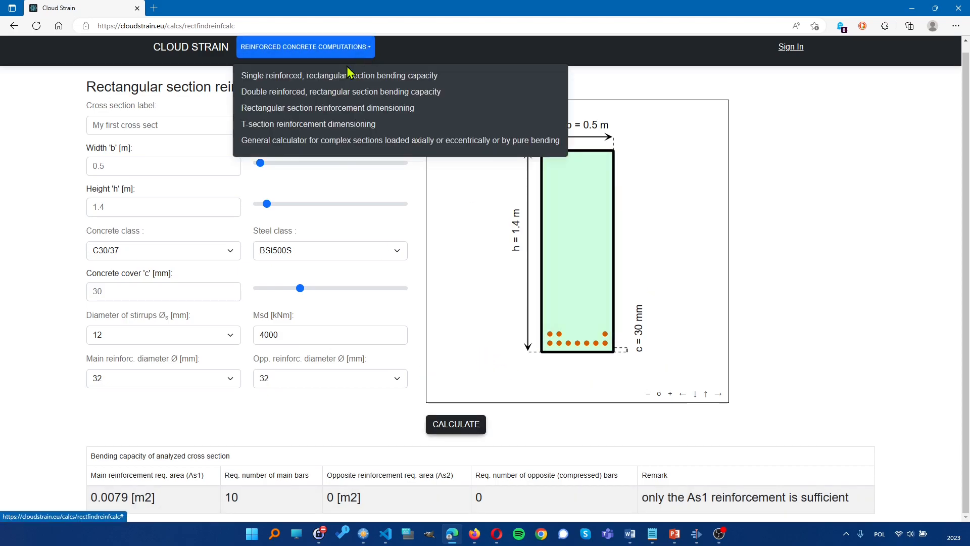
{"action": "left_click", "coordinate": [296, 126]}
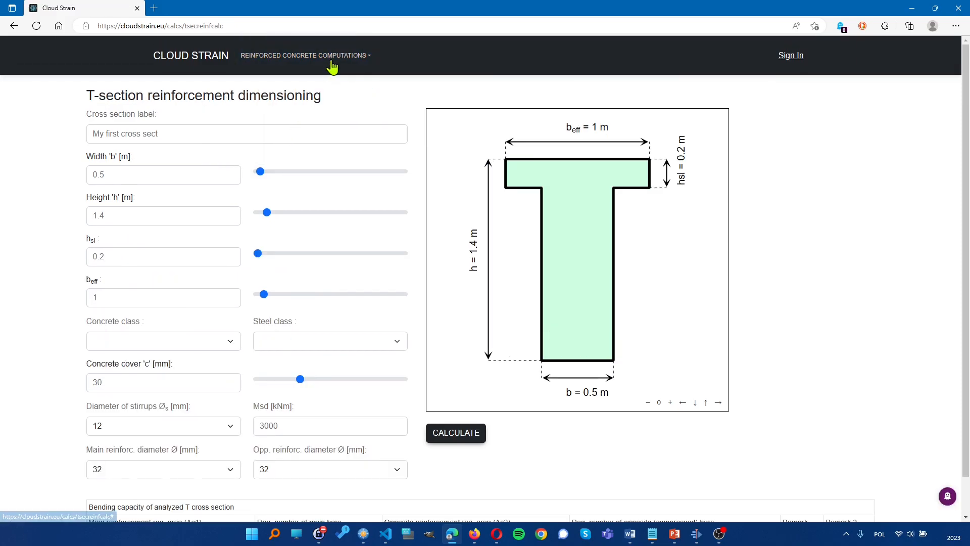
{"action": "left_click", "coordinate": [455, 437]}
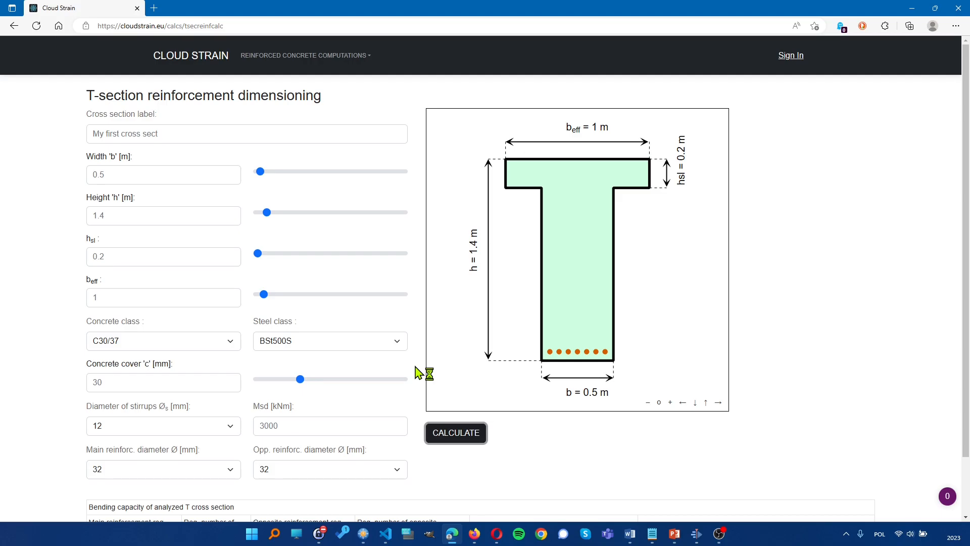
{"action": "scroll", "coordinate": [368, 221], "scroll_direction": "down", "scroll_amount": 2}
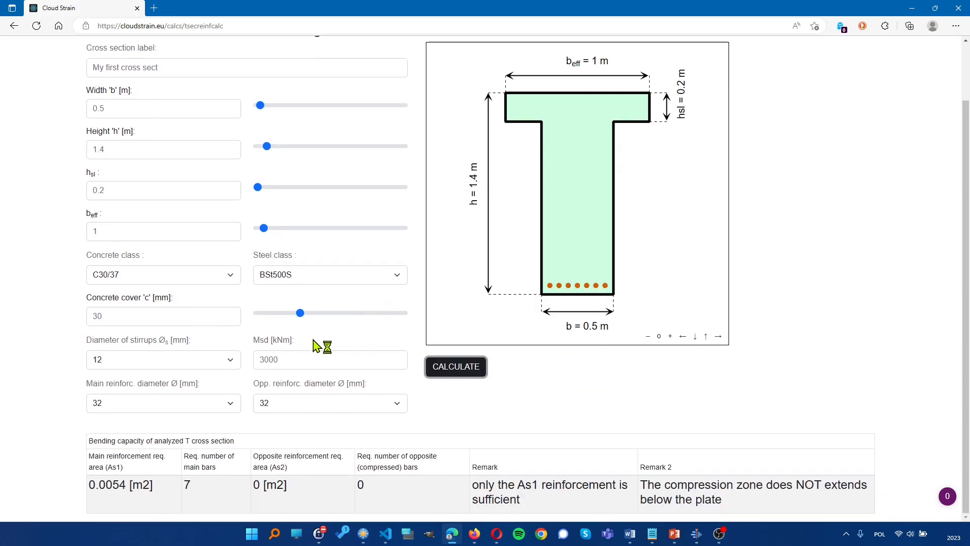
- Set the T-section's Msd to 9000 kNm and recalculate the required reinforcement
{"action": "left_click", "coordinate": [293, 359]}
{"action": "key", "text": "ctrl+a"}
{"action": "type", "text": "9000"}
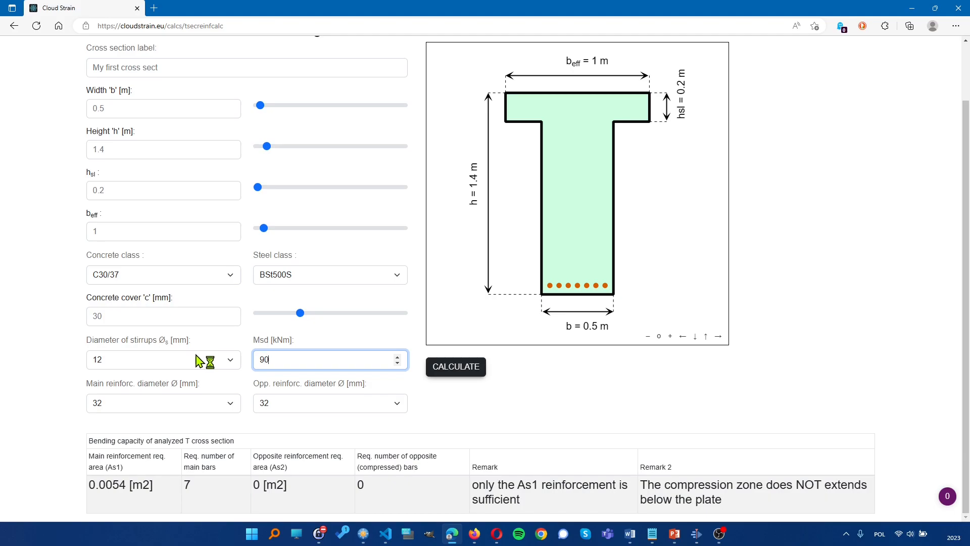
{"action": "left_click", "coordinate": [460, 369]}
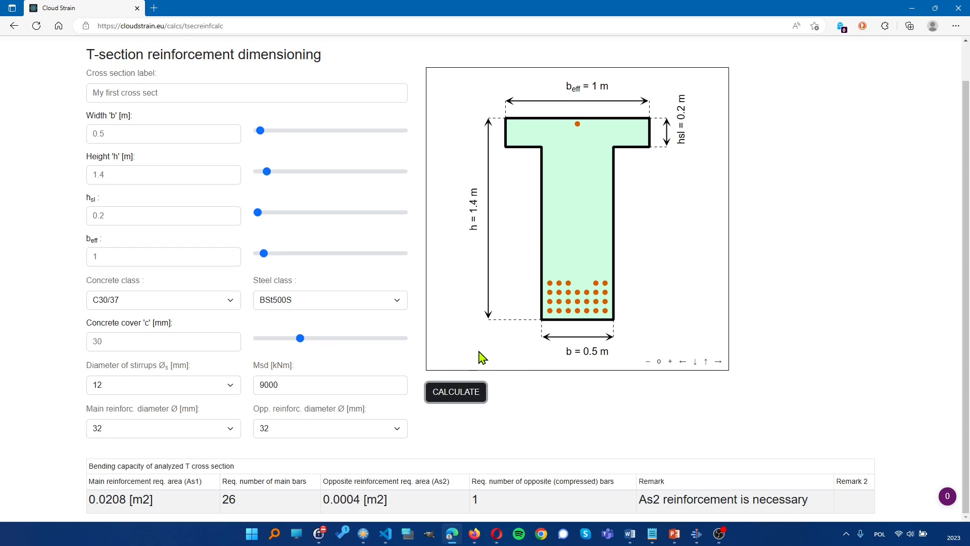
- Set the T-section's Msd to 5000 kNm and recalculate the required reinforcement
{"action": "left_click_drag", "start_coordinate": [290, 391], "coordinate": [232, 389]}
{"action": "type", "text": "5000"}
{"action": "left_click", "coordinate": [464, 393]}
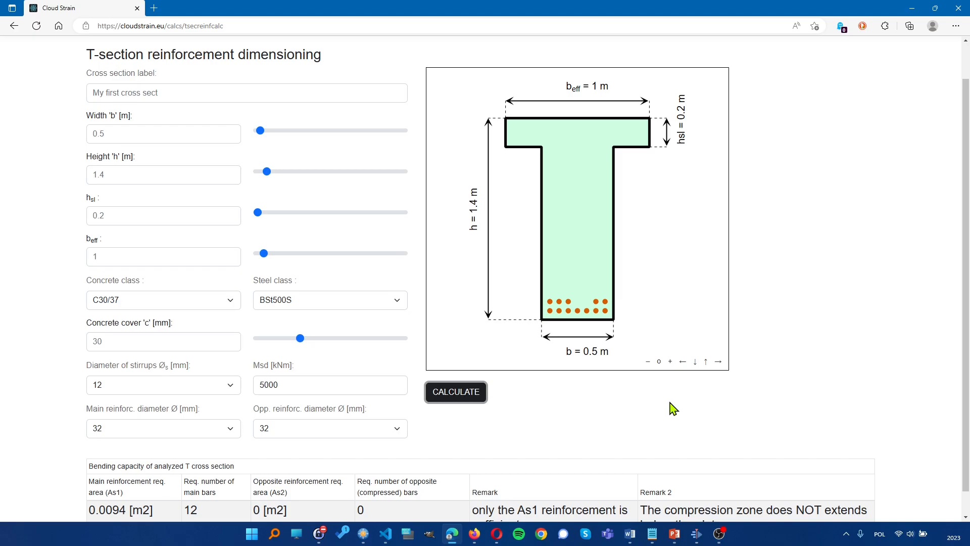
{"action": "scroll", "coordinate": [305, 361], "scroll_direction": "up", "scroll_amount": 1}
{"action": "scroll", "coordinate": [305, 362], "scroll_direction": "down", "scroll_amount": 1}
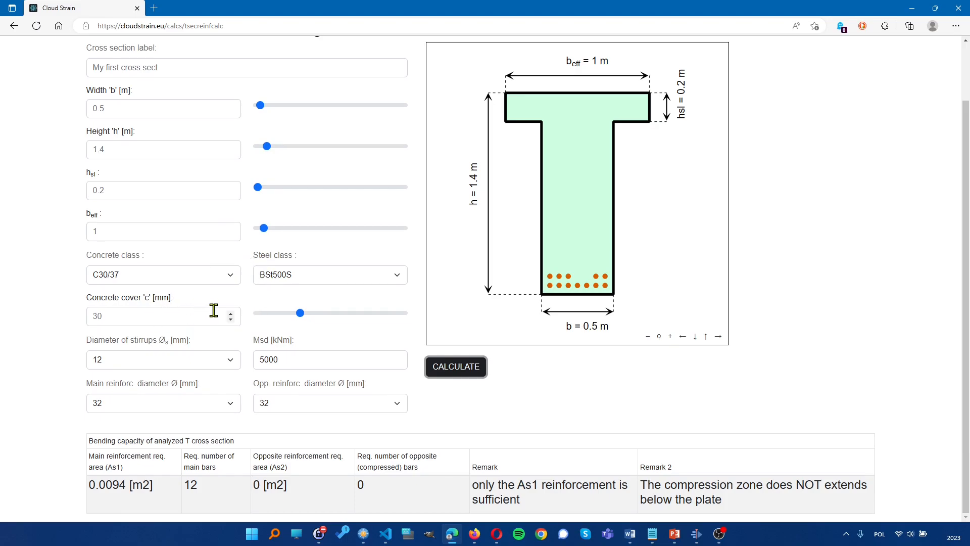
- Try a different concrete cover for the T-section, then restore it to 30 mm
{"action": "left_click", "coordinate": [231, 318]}
{"action": "key", "text": "BackSpace"}
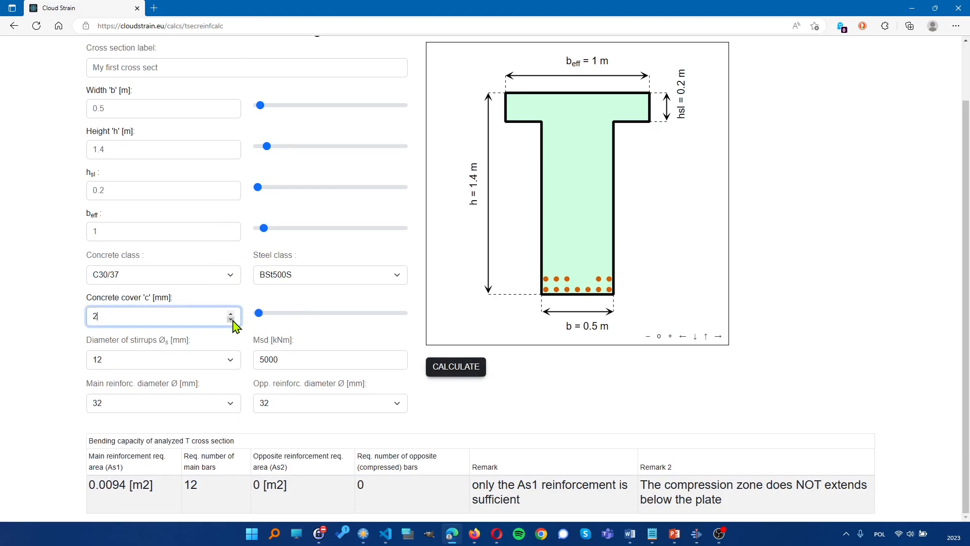
{"action": "left_click", "coordinate": [232, 320]}
{"action": "type", "text": "30"}
{"action": "left_click", "coordinate": [38, 293]}
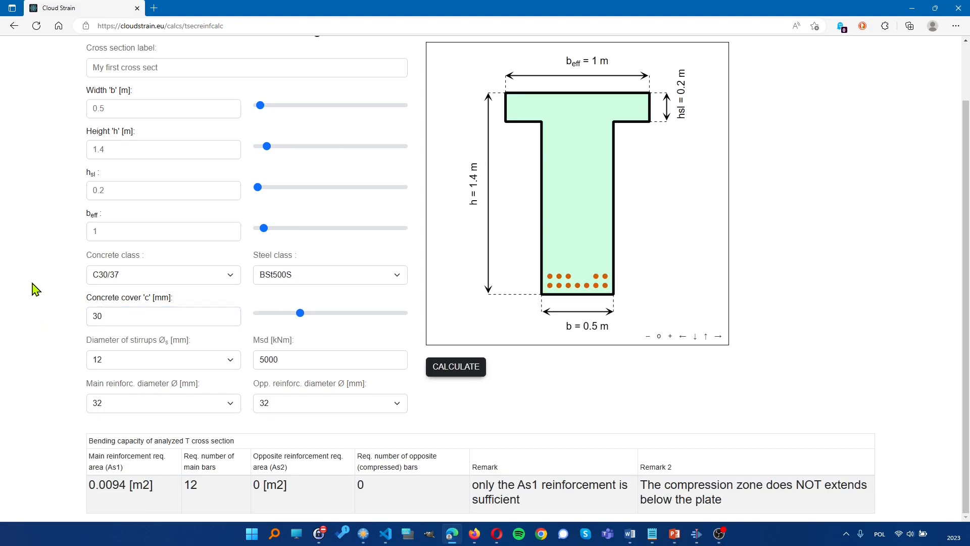
- Switch to the general calculator for complex sections and look through its box section parameters
{"action": "scroll", "coordinate": [35, 289], "scroll_direction": "up", "scroll_amount": 2}
{"action": "scroll", "coordinate": [33, 287], "scroll_direction": "down", "scroll_amount": 1}
{"action": "scroll", "coordinate": [33, 287], "scroll_direction": "up", "scroll_amount": 2}
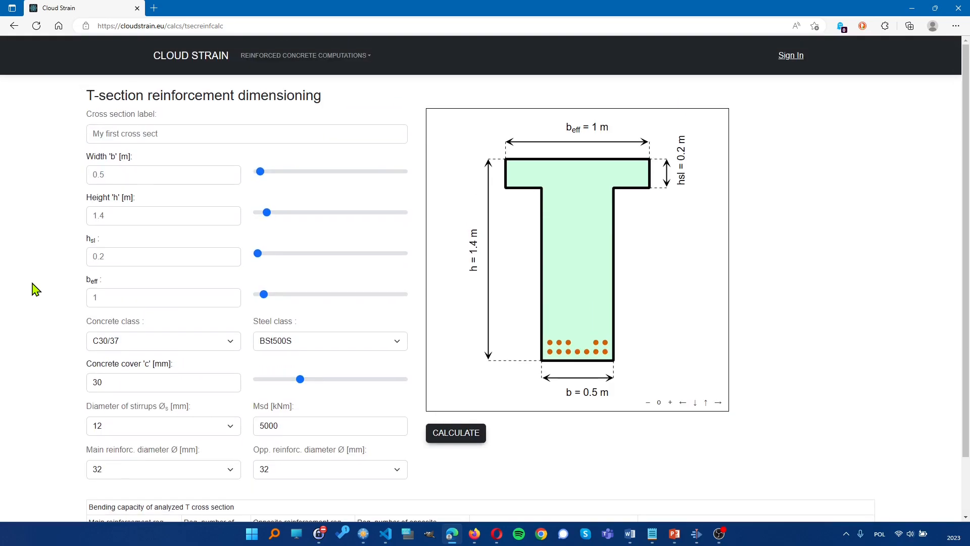
{"action": "left_click", "coordinate": [293, 56]}
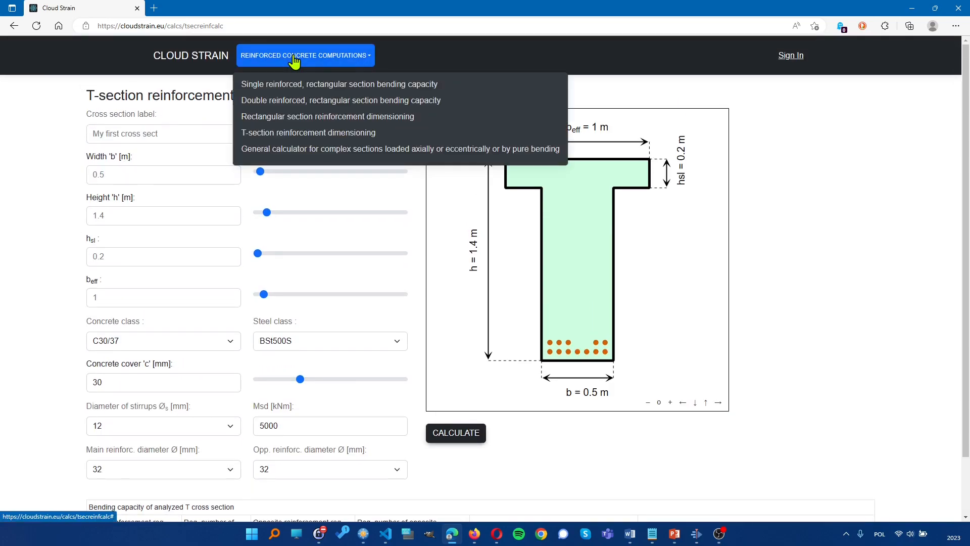
{"action": "left_click", "coordinate": [293, 148]}
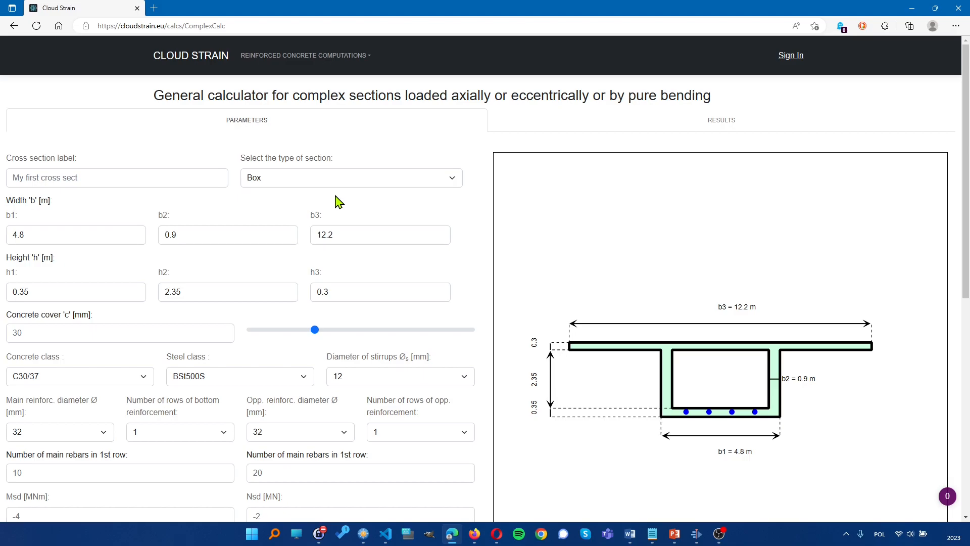
{"action": "scroll", "coordinate": [338, 202], "scroll_direction": "down", "scroll_amount": 3}
{"action": "scroll", "coordinate": [338, 202], "scroll_direction": "up", "scroll_amount": 3}
{"action": "scroll", "coordinate": [339, 202], "scroll_direction": "down", "scroll_amount": 9}
{"action": "scroll", "coordinate": [336, 199], "scroll_direction": "up", "scroll_amount": 9}
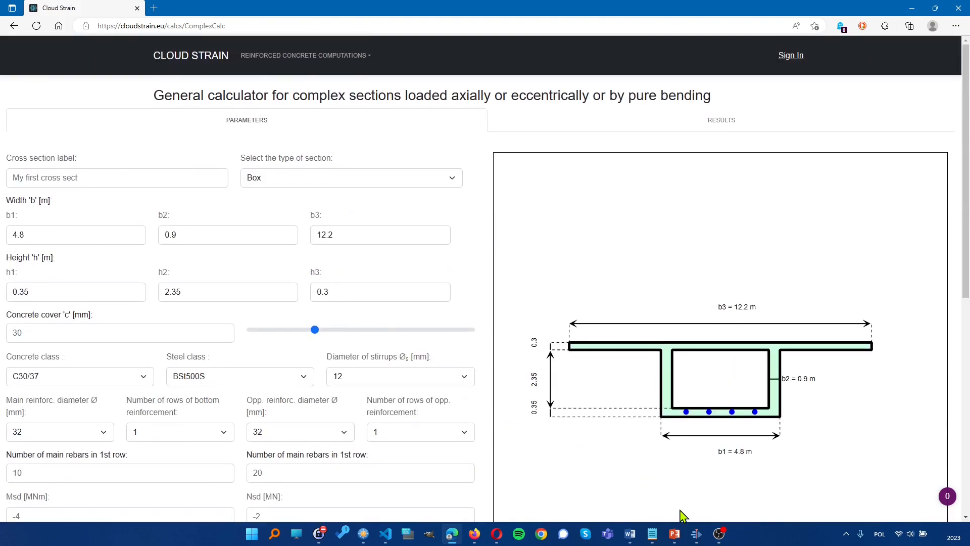
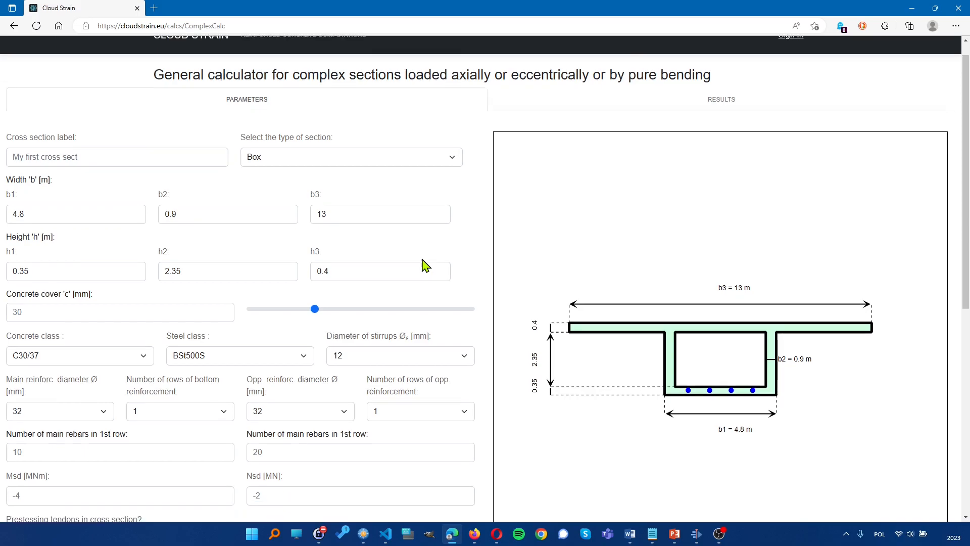
- Set the box section's concrete class to C40/50 and its steel class to B500SP
{"action": "left_click", "coordinate": [81, 234]}
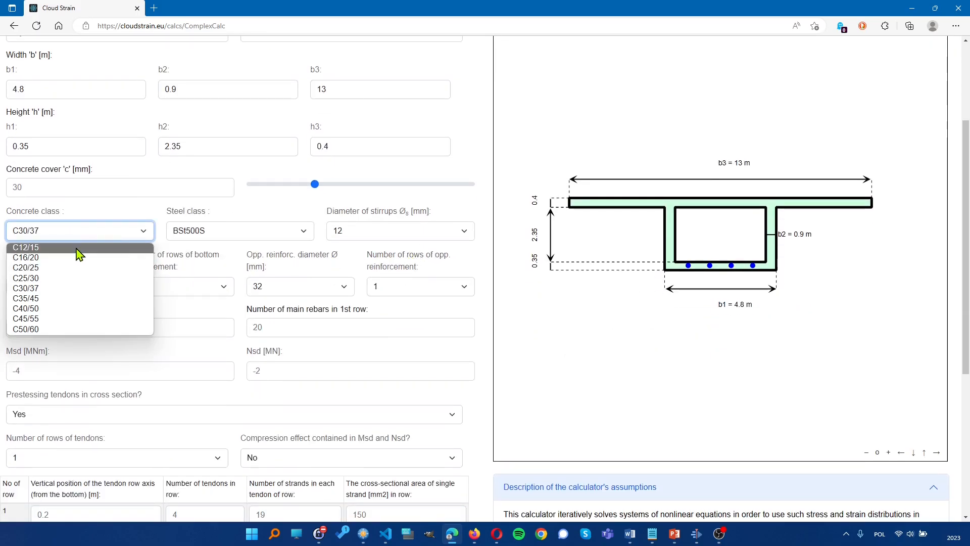
{"action": "left_click", "coordinate": [64, 309]}
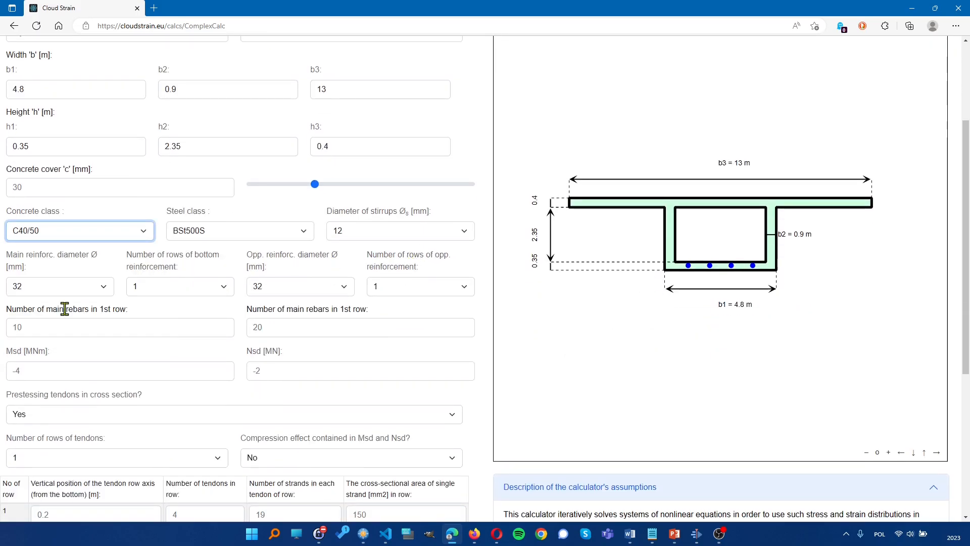
{"action": "left_click", "coordinate": [221, 235]}
{"action": "left_click", "coordinate": [223, 259]}
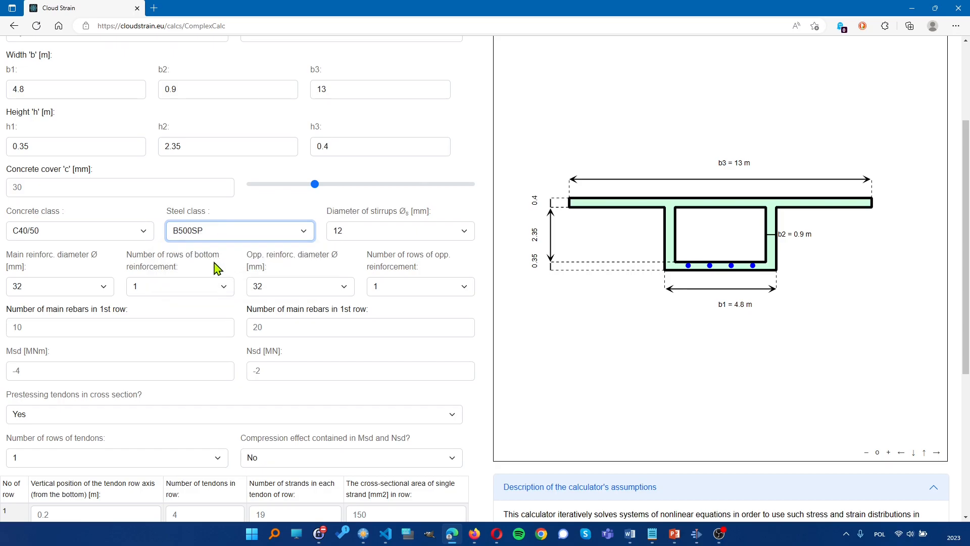
- Give the bottom reinforcement two rows, with 100 main rebars in the first row and 50 in the second
{"action": "scroll", "coordinate": [214, 267], "scroll_direction": "down", "scroll_amount": 2}
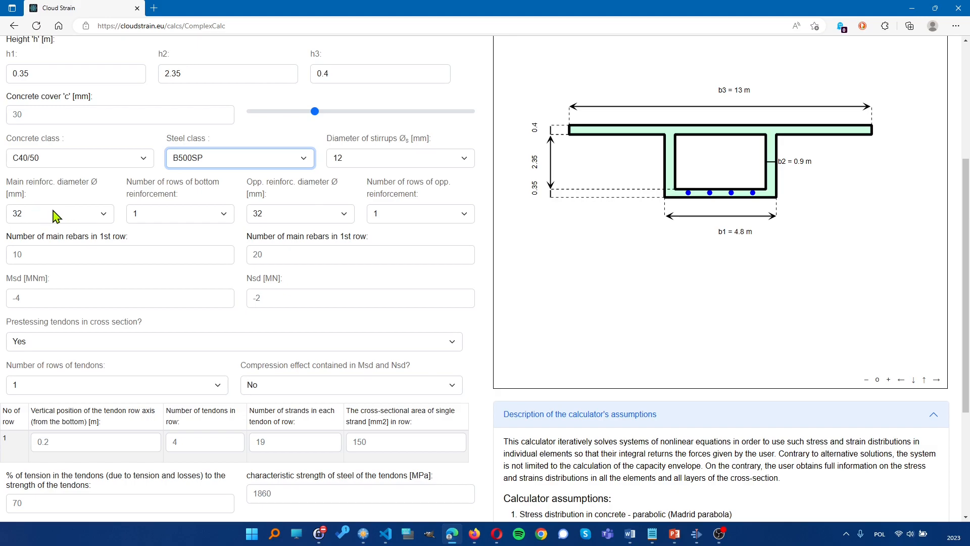
{"action": "left_click", "coordinate": [66, 219]}
{"action": "left_click", "coordinate": [66, 218]}
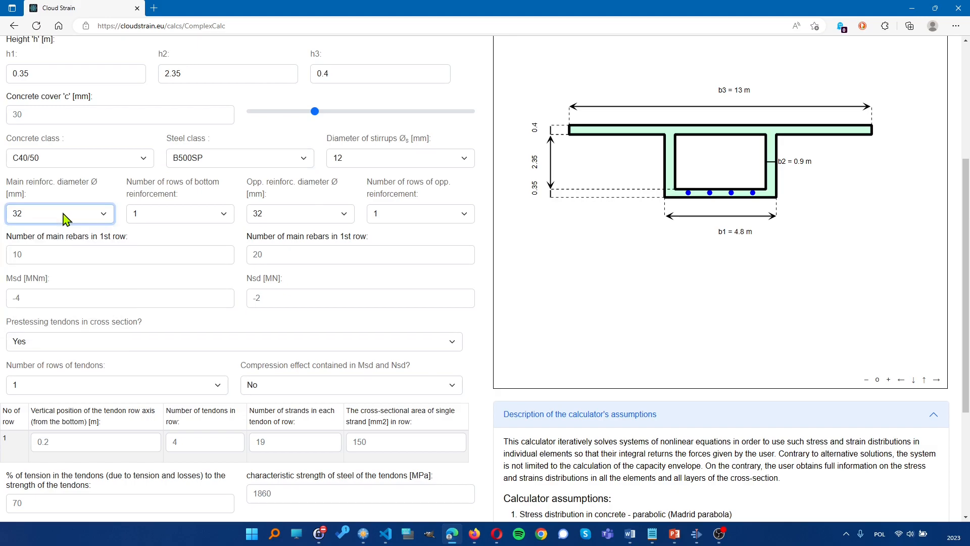
{"action": "left_click", "coordinate": [167, 213]}
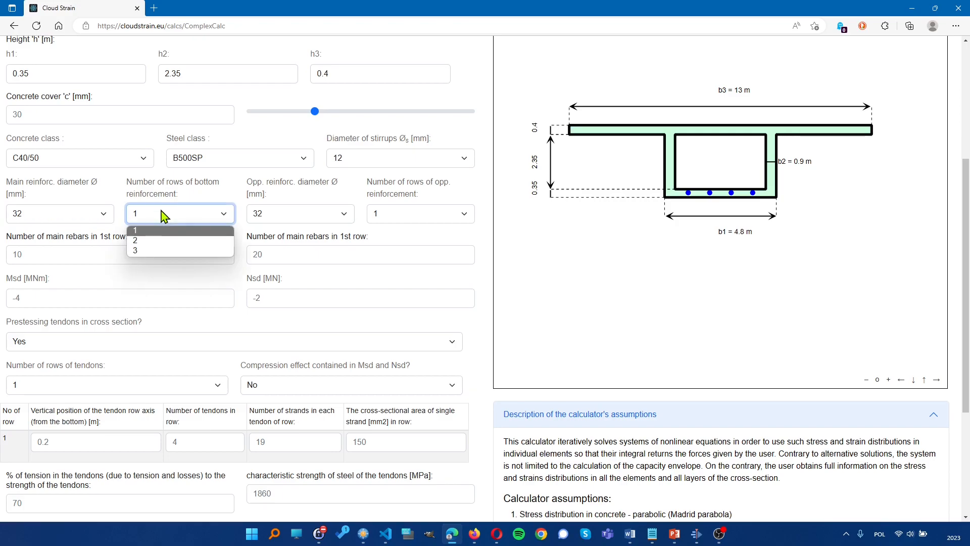
{"action": "left_click", "coordinate": [153, 244]}
{"action": "left_click", "coordinate": [30, 255]}
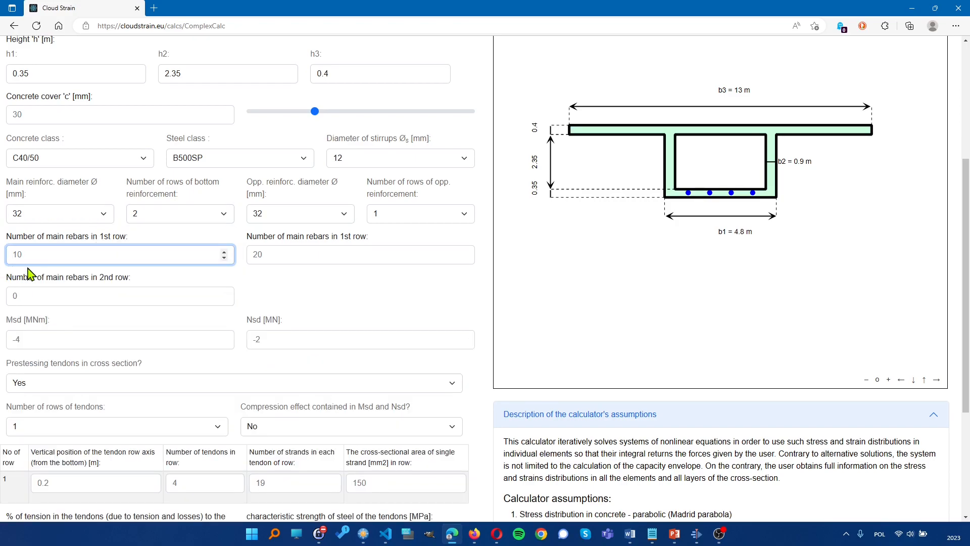
{"action": "type", "text": "100"}
{"action": "left_click", "coordinate": [52, 297]}
{"action": "type", "text": "50"}
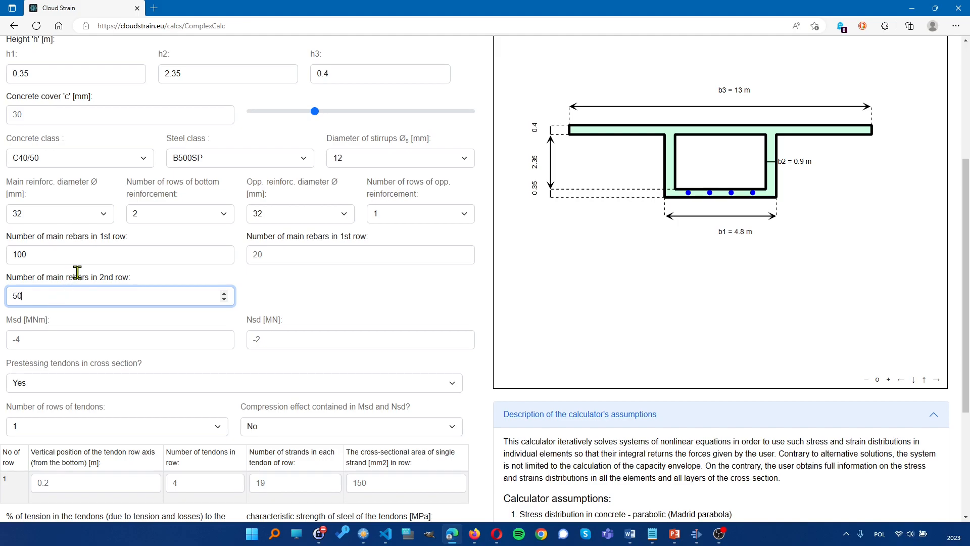
{"action": "left_click", "coordinate": [273, 285]}
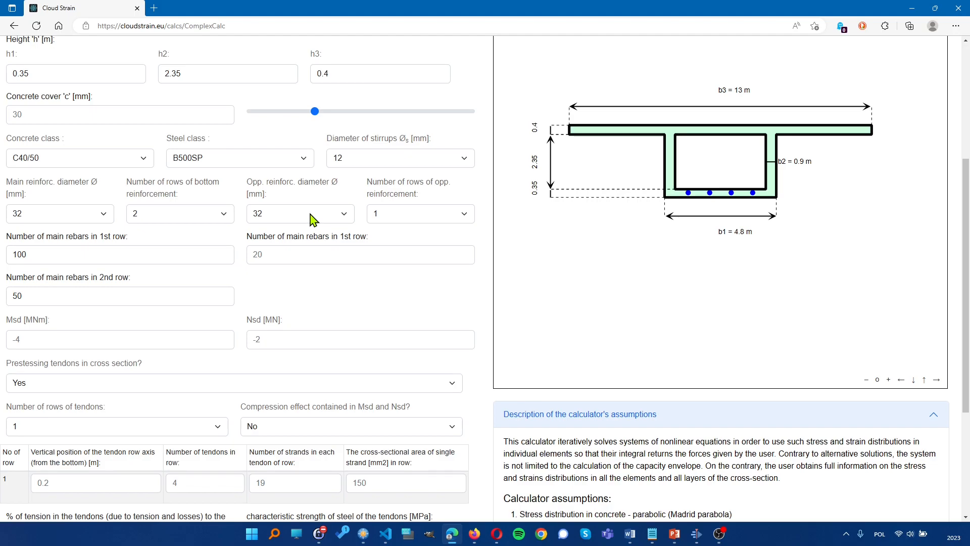
- Set the opposite reinforcement to 20 mm diameter in two rows, with 100 rebars in the first and 30 in the second
{"action": "left_click", "coordinate": [296, 220]}
{"action": "left_click", "coordinate": [293, 222]}
{"action": "left_click", "coordinate": [293, 222]}
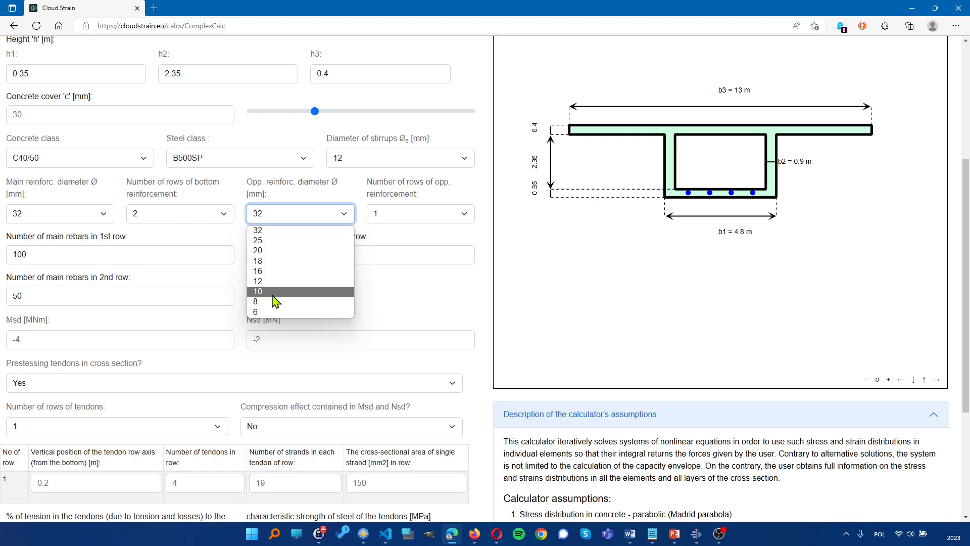
{"action": "left_click", "coordinate": [273, 251]}
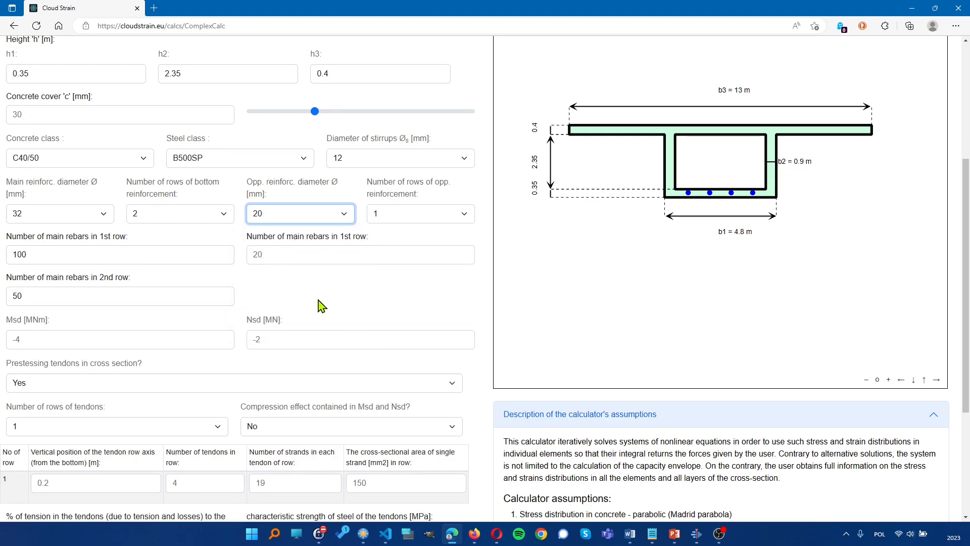
{"action": "left_click", "coordinate": [313, 252]}
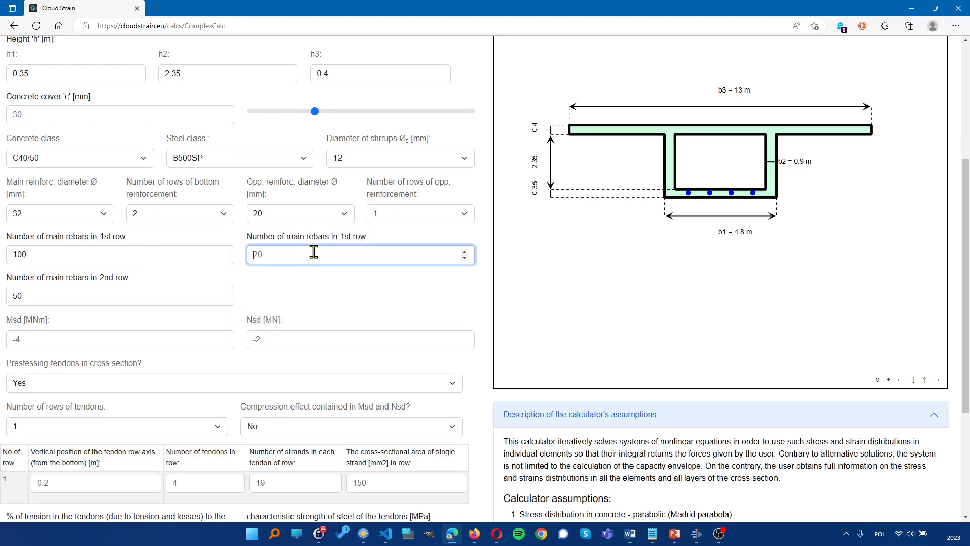
{"action": "left_click", "coordinate": [407, 221]}
{"action": "left_click", "coordinate": [396, 242]}
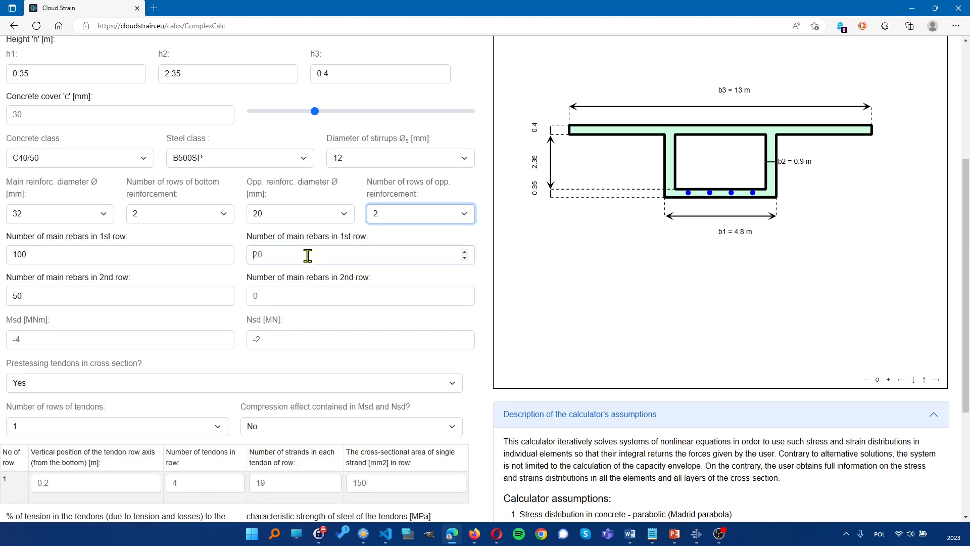
{"action": "left_click", "coordinate": [308, 255]}
{"action": "type", "text": "100"}
{"action": "left_click", "coordinate": [275, 296]}
{"action": "type", "text": "30"}
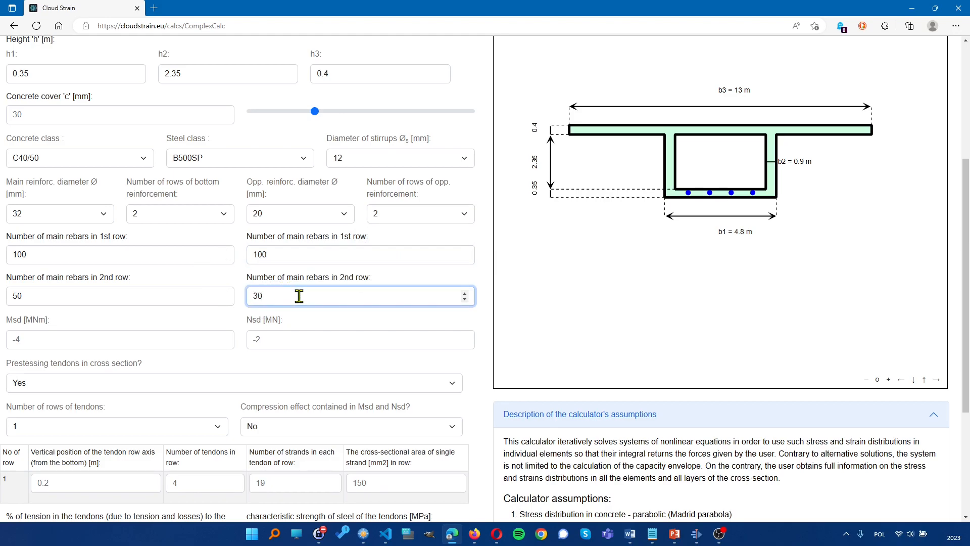
{"action": "left_click", "coordinate": [309, 322]}
- Set the section loads to Msd -15 MNm and Nsd 60 MN
{"action": "scroll", "coordinate": [214, 325], "scroll_direction": "down", "scroll_amount": 2}
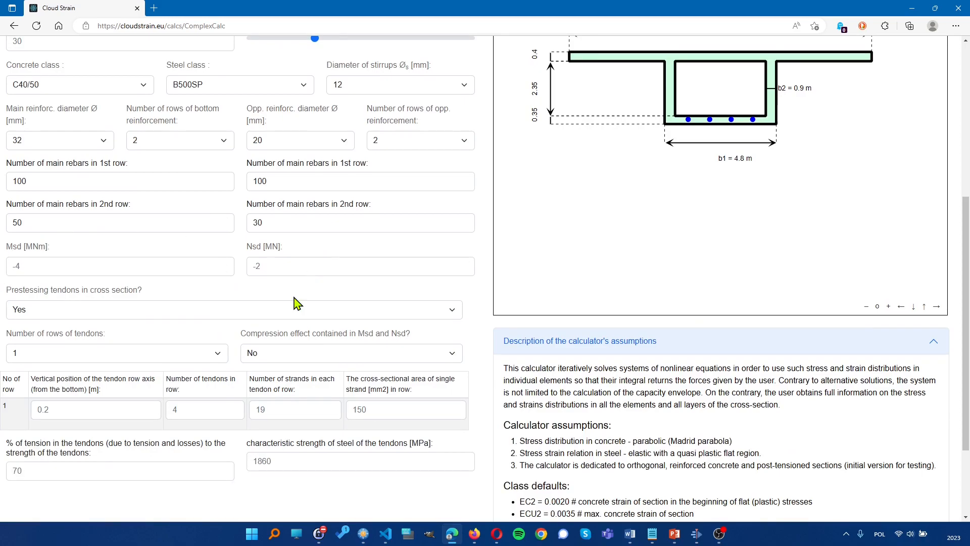
{"action": "scroll", "coordinate": [193, 399], "scroll_direction": "up", "scroll_amount": 4}
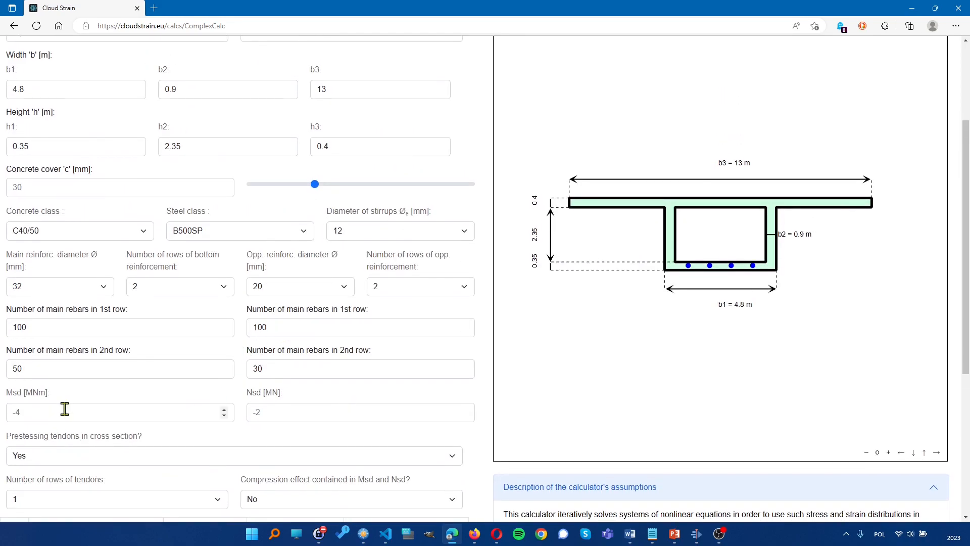
{"action": "scroll", "coordinate": [140, 367], "scroll_direction": "down", "scroll_amount": 2}
{"action": "scroll", "coordinate": [139, 368], "scroll_direction": "down", "scroll_amount": 1}
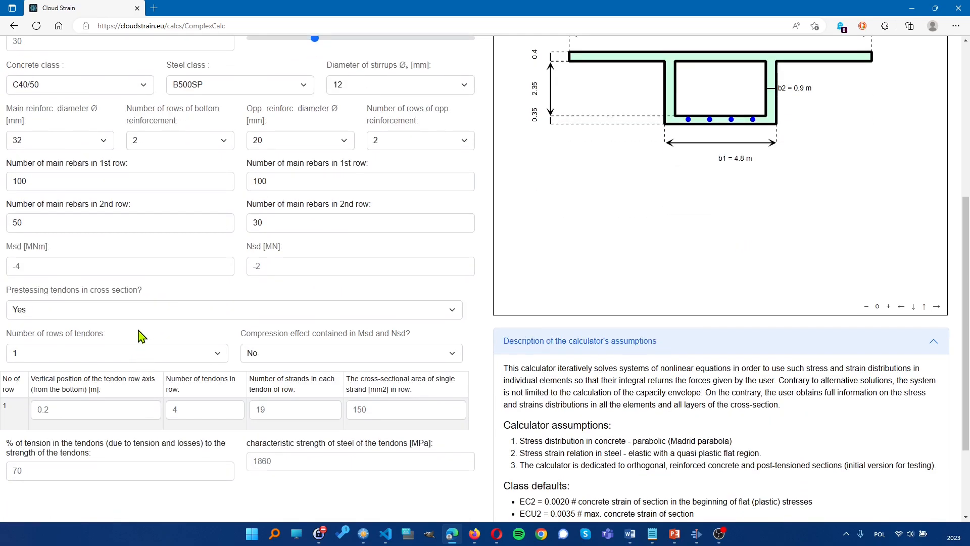
{"action": "left_click", "coordinate": [44, 267]}
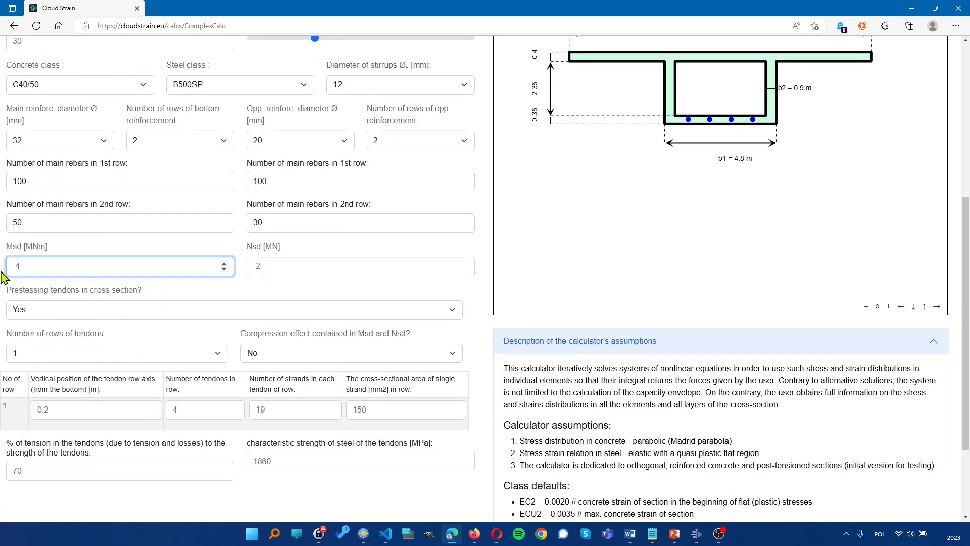
{"action": "type", "text": "-15"}
{"action": "left_click", "coordinate": [296, 270]}
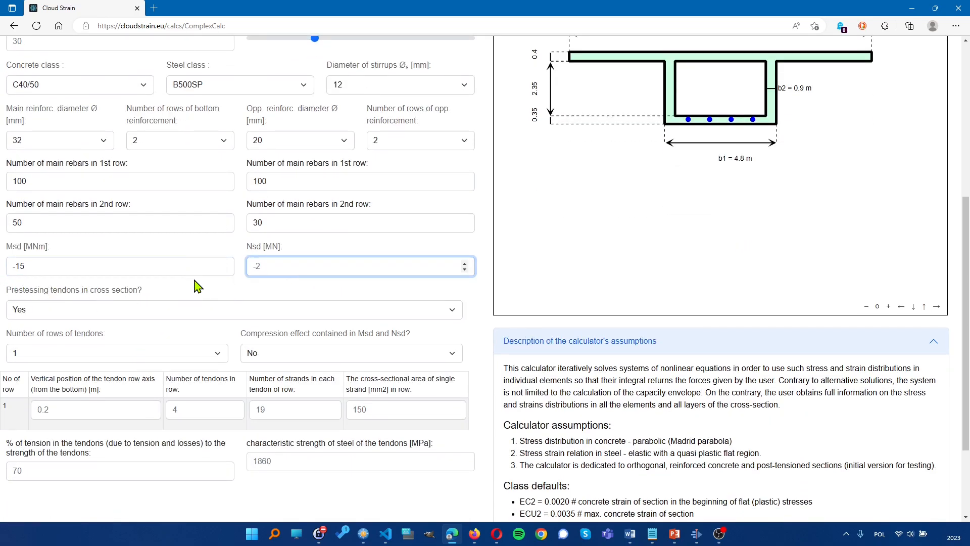
{"action": "type", "text": "60"}
{"action": "left_click", "coordinate": [231, 301]}
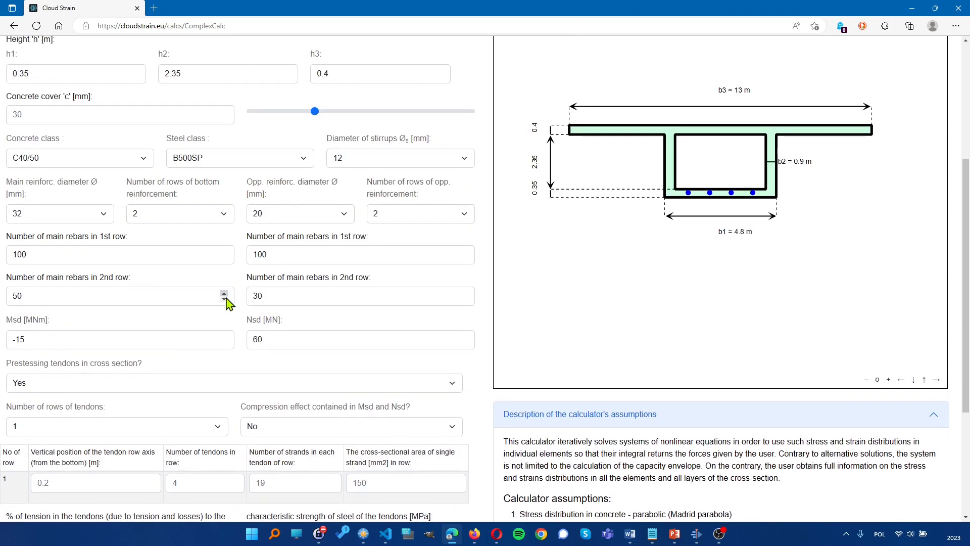
- Keep prestressing tendons enabled in the cross section and set the number of tendon rows to 2
{"action": "scroll", "coordinate": [225, 330], "scroll_direction": "down", "scroll_amount": 1}
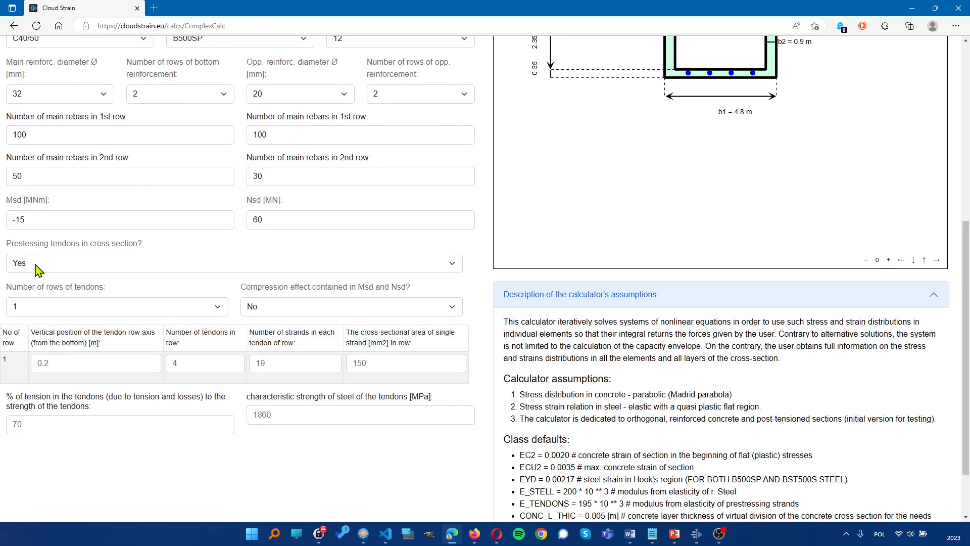
{"action": "scroll", "coordinate": [56, 268], "scroll_direction": "up", "scroll_amount": 3}
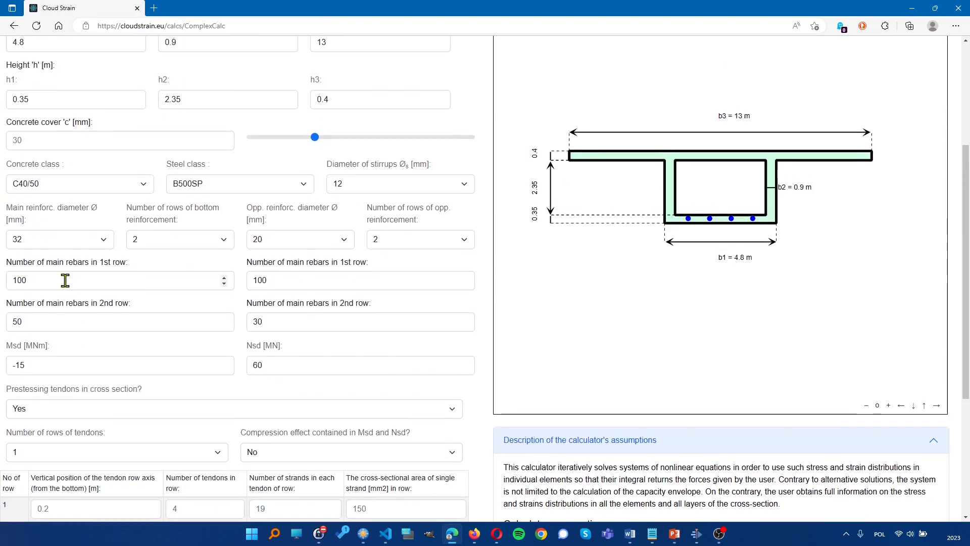
{"action": "scroll", "coordinate": [65, 278], "scroll_direction": "down", "scroll_amount": 1}
{"action": "left_click", "coordinate": [100, 335]}
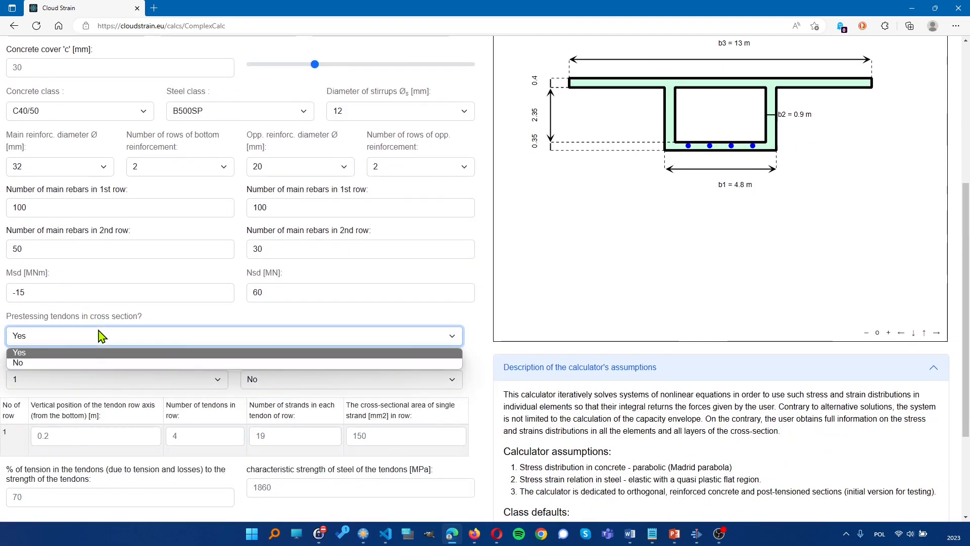
{"action": "left_click", "coordinate": [87, 353]}
{"action": "scroll", "coordinate": [89, 353], "scroll_direction": "down", "scroll_amount": 1}
{"action": "left_click", "coordinate": [88, 307]}
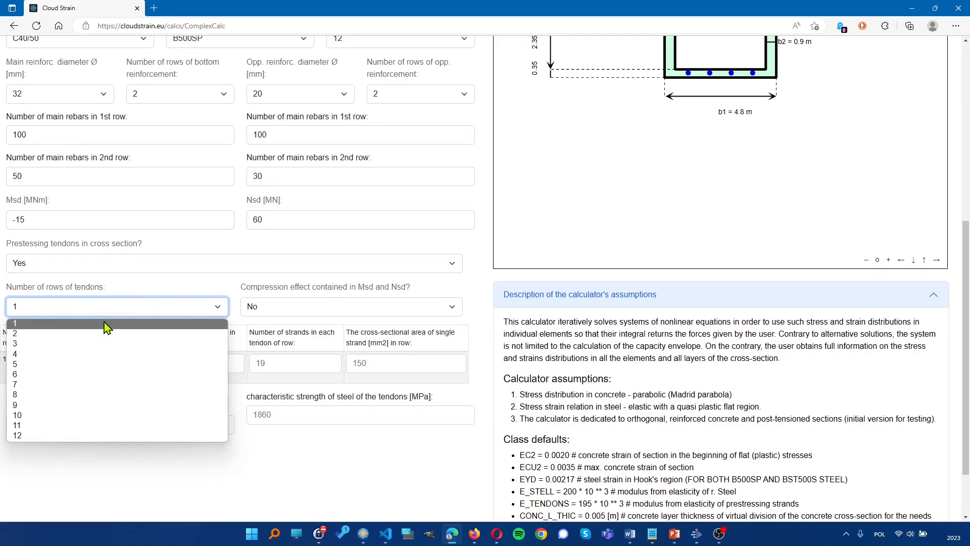
{"action": "left_click", "coordinate": [91, 336]}
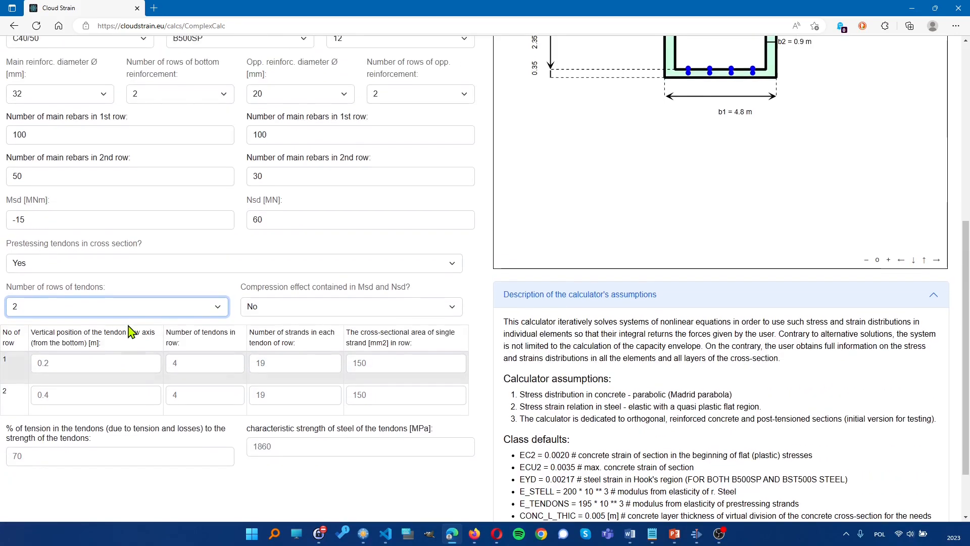
- Set the vertical position of the second tendon row to 2.9 m from the bottom
{"action": "scroll", "coordinate": [128, 329], "scroll_direction": "up", "scroll_amount": 2}
{"action": "scroll", "coordinate": [92, 391], "scroll_direction": "down", "scroll_amount": 1}
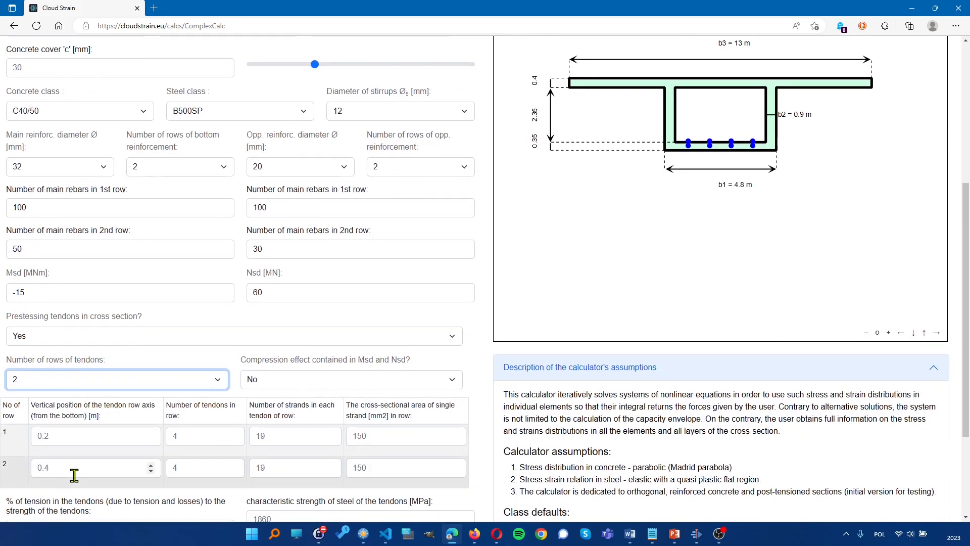
{"action": "left_click", "coordinate": [34, 468]}
{"action": "type", "text": "2"}
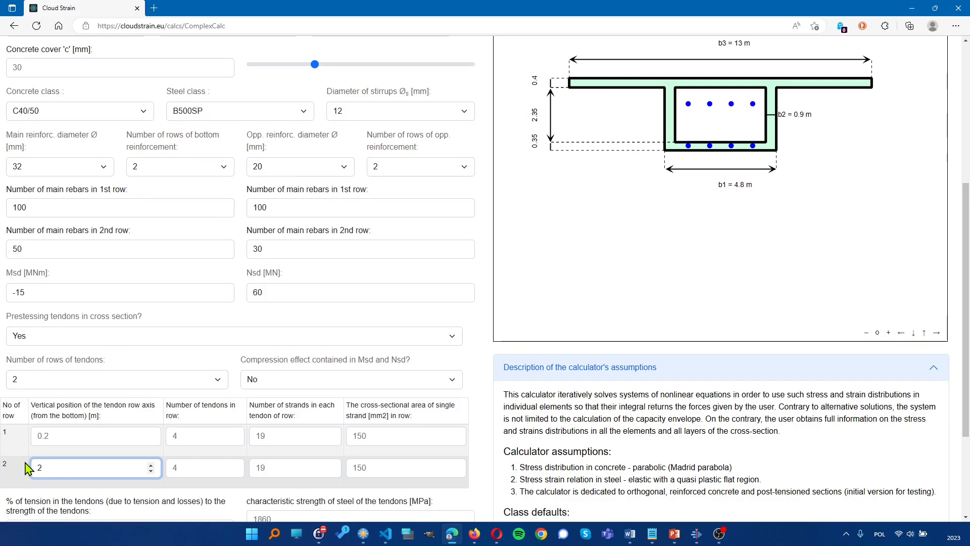
{"action": "type", "text": ".8"}
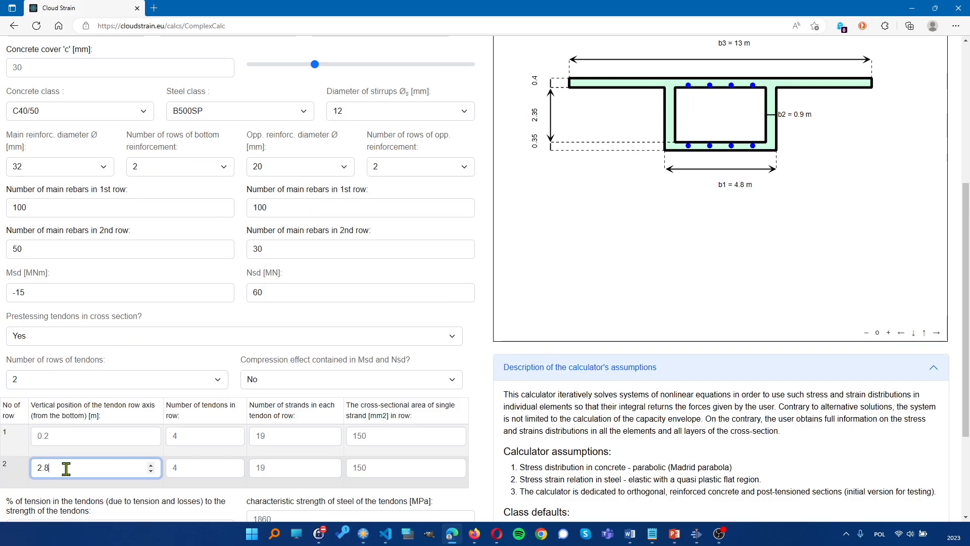
{"action": "key", "text": "BackSpace"}
{"action": "type", "text": "9"}
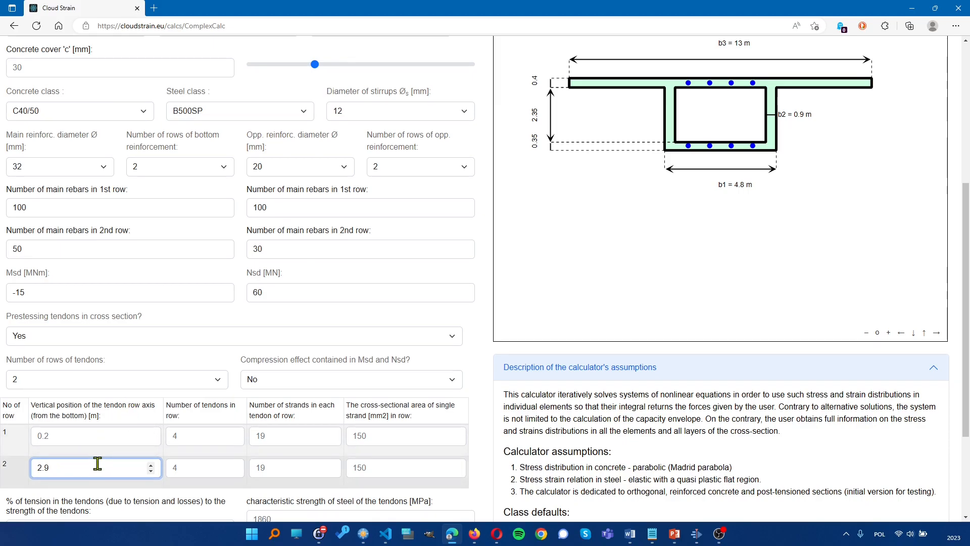
- Try 2.0 m as the second tendon row's vertical position, then restore it to 2.9 m
{"action": "key", "text": "BackSpace"}
{"action": "type", "text": "5"}
{"action": "left_click", "coordinate": [80, 463]}
{"action": "key", "text": "BackSpace"}
{"action": "key", "text": "BackSpace"}
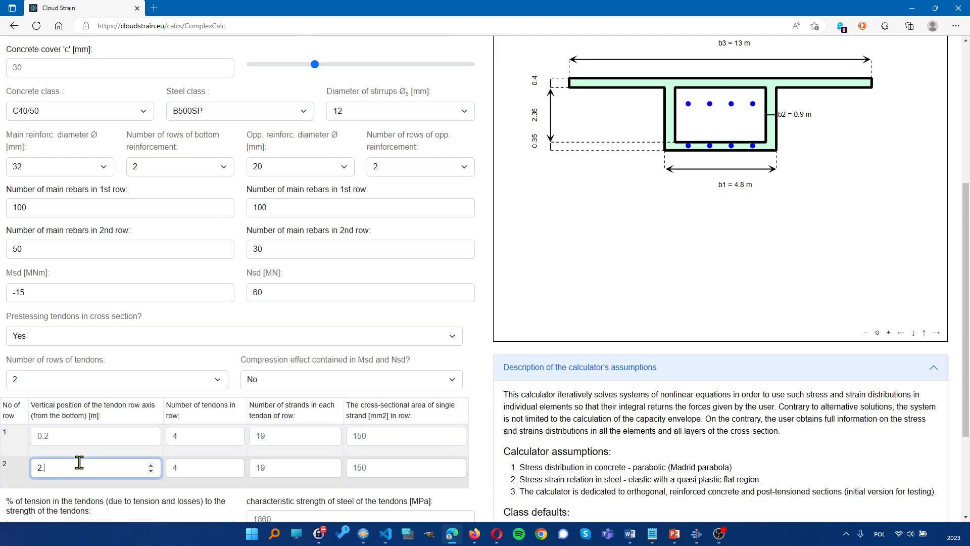
{"action": "type", "text": ".0"}
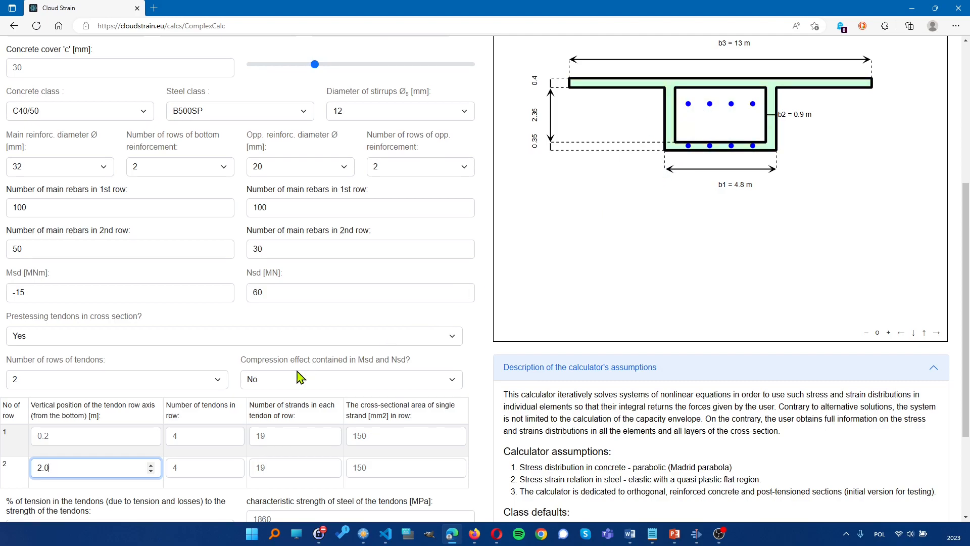
{"action": "key", "text": "BackSpace"}
{"action": "key", "text": "BackSpace"}
{"action": "type", "text": ".9"}
- Review the box section drawing, the tendon table, the tension percentage and the characteristic strength of the tendon steel
{"action": "scroll", "coordinate": [212, 370], "scroll_direction": "up", "scroll_amount": 5}
{"action": "scroll", "coordinate": [212, 370], "scroll_direction": "down", "scroll_amount": 8}
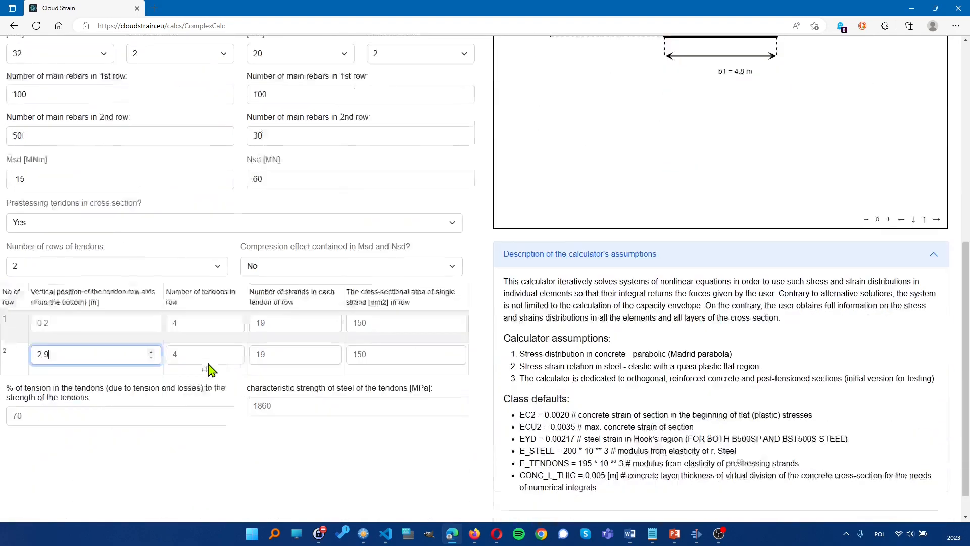
{"action": "scroll", "coordinate": [212, 370], "scroll_direction": "up", "scroll_amount": 8}
{"action": "scroll", "coordinate": [213, 370], "scroll_direction": "down", "scroll_amount": 2}
{"action": "scroll", "coordinate": [212, 370], "scroll_direction": "down", "scroll_amount": 6}
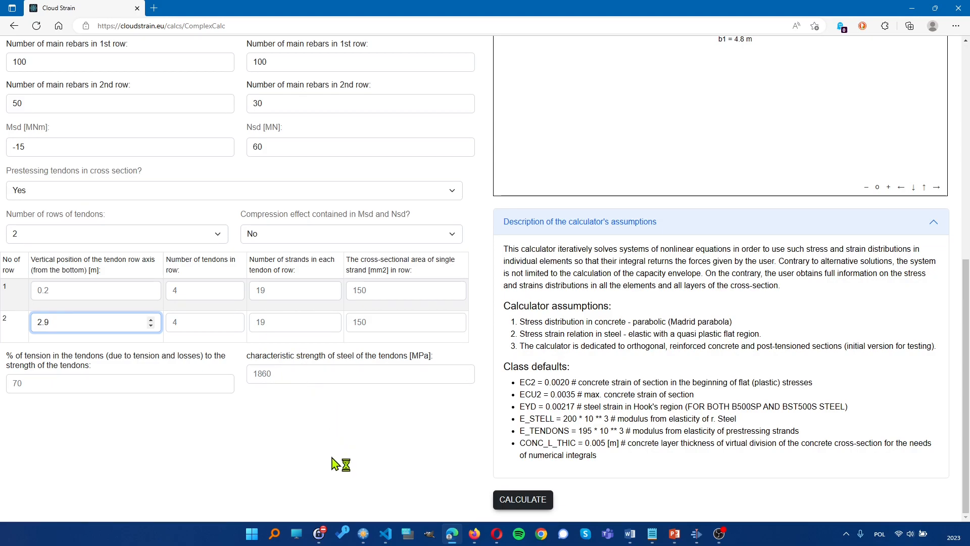
{"action": "left_click", "coordinate": [279, 374]}
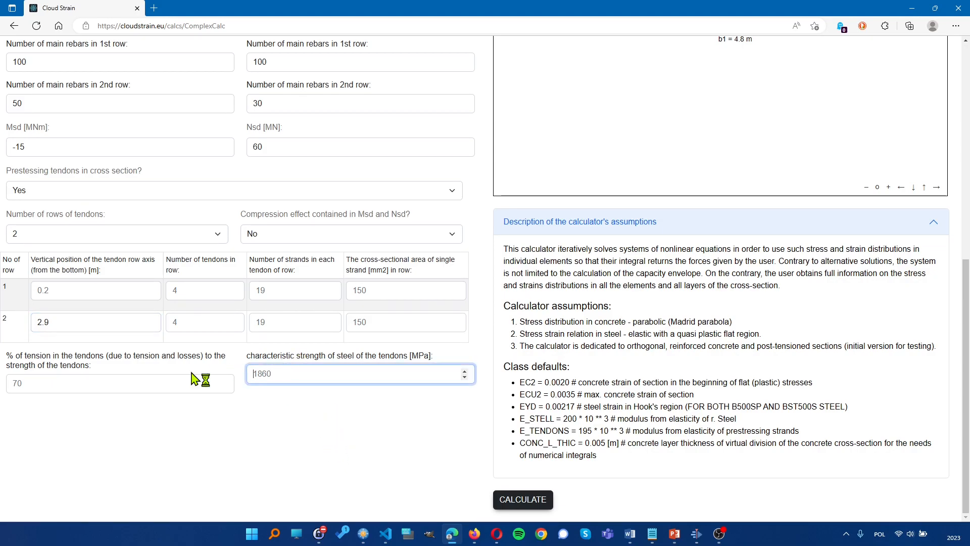
{"action": "left_click", "coordinate": [88, 384]}
{"action": "scroll", "coordinate": [91, 384], "scroll_direction": "up", "scroll_amount": 5}
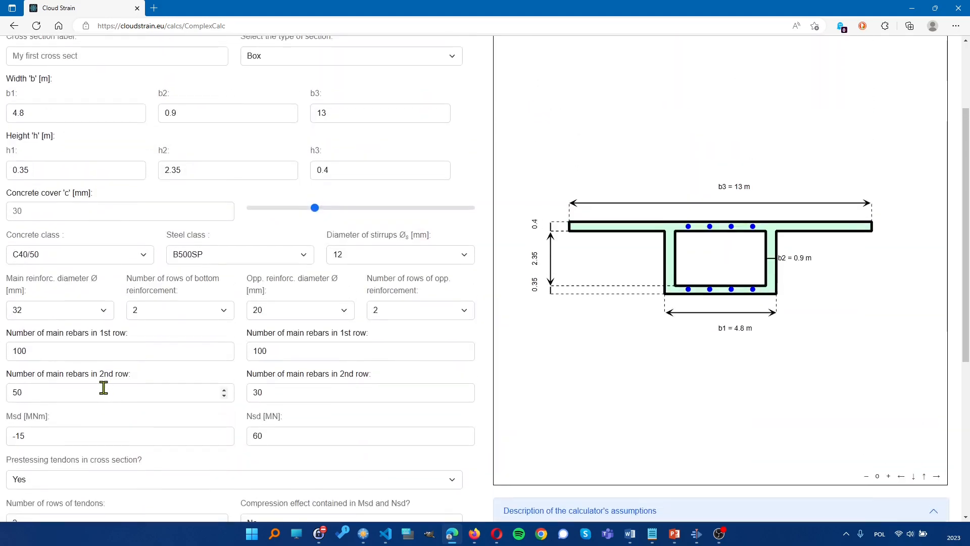
- Set the compression effect as contained in Msd and Nsd, and calculate the box section
{"action": "scroll", "coordinate": [185, 372], "scroll_direction": "down", "scroll_amount": 2}
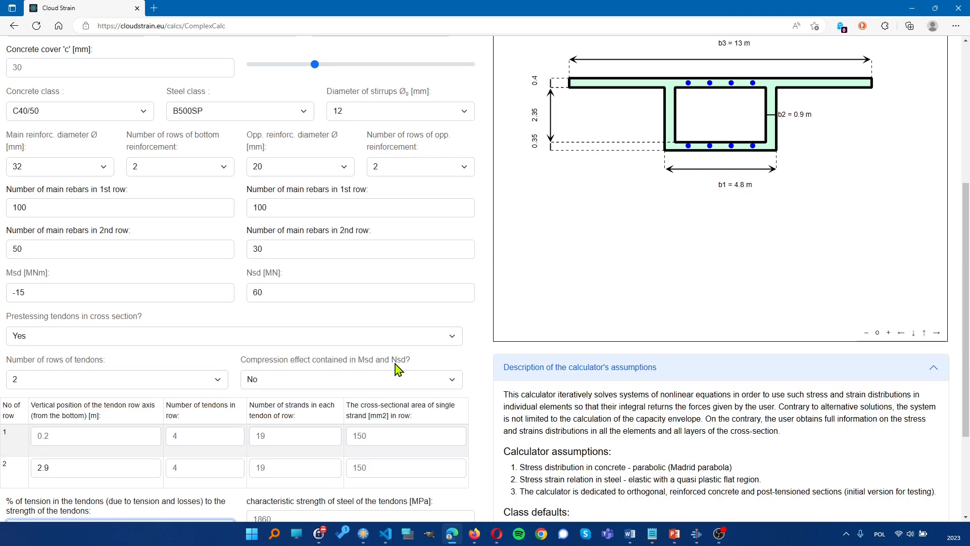
{"action": "left_click", "coordinate": [375, 383]}
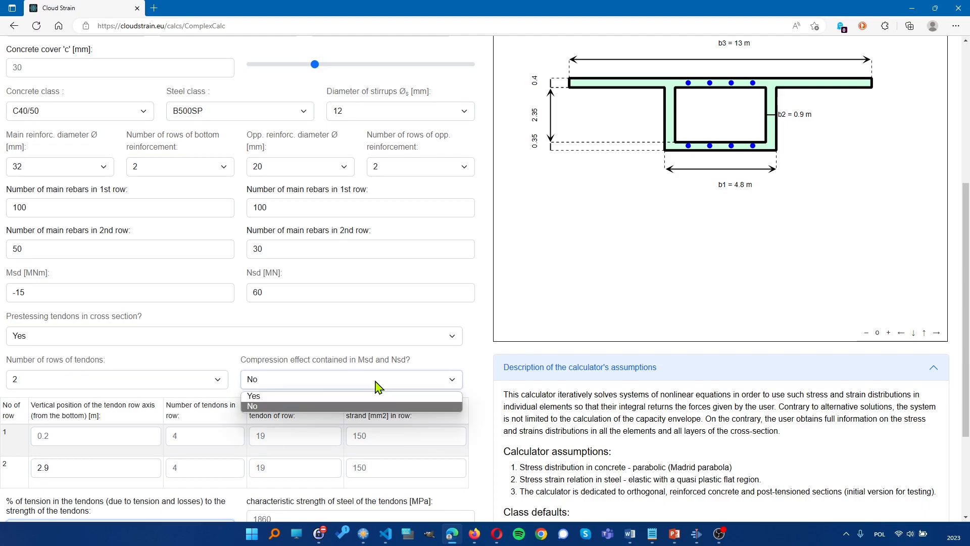
{"action": "left_click", "coordinate": [307, 396]}
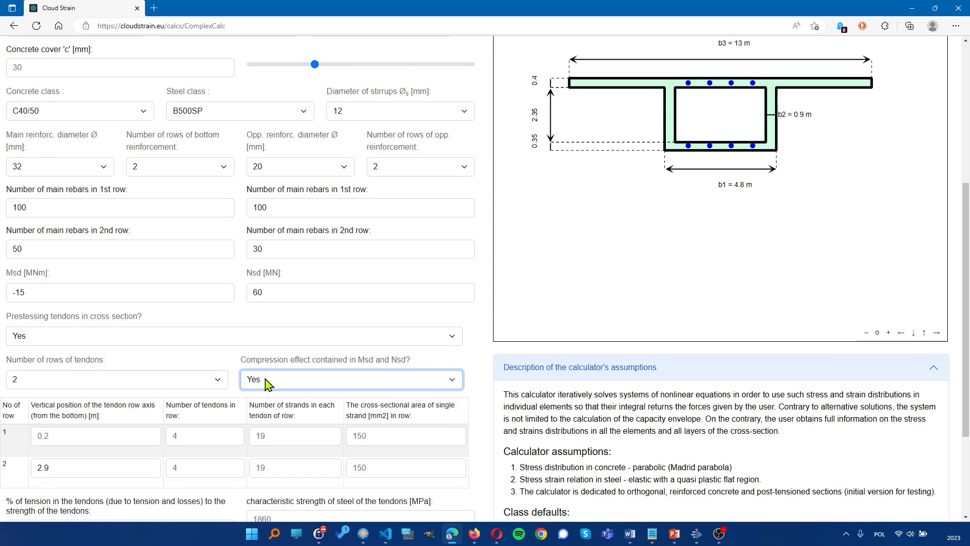
{"action": "scroll", "coordinate": [336, 367], "scroll_direction": "down", "scroll_amount": 3}
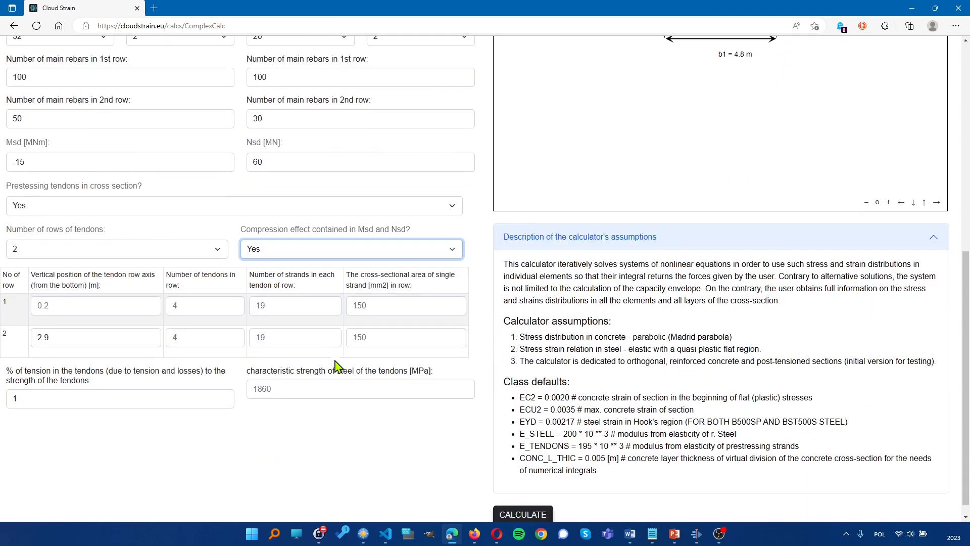
{"action": "left_click", "coordinate": [521, 511]}
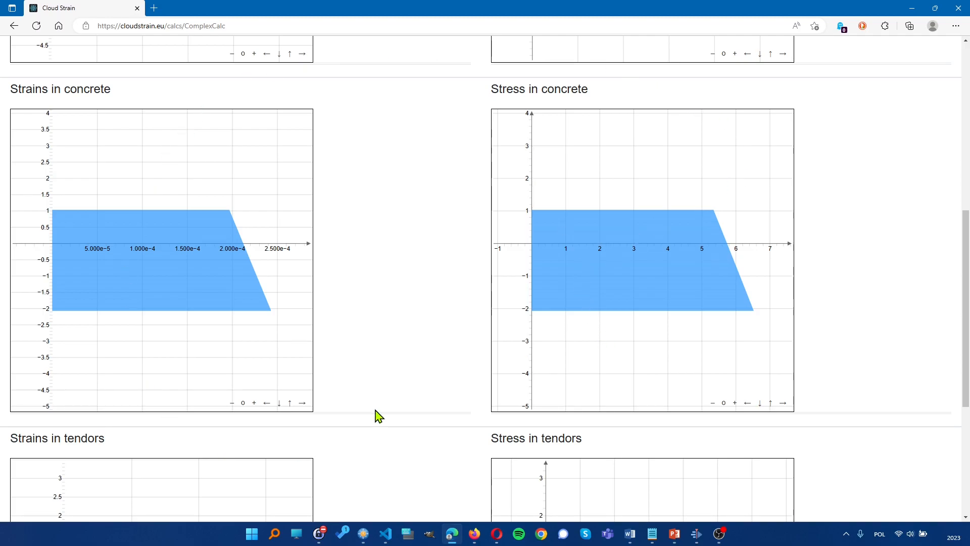
- Examine the strains in steel chart in the results, zooming the plot in and back out
{"action": "scroll", "coordinate": [920, 335], "scroll_direction": "up", "scroll_amount": 4}
{"action": "left_click_drag", "start_coordinate": [959, 262], "coordinate": [967, 186]}
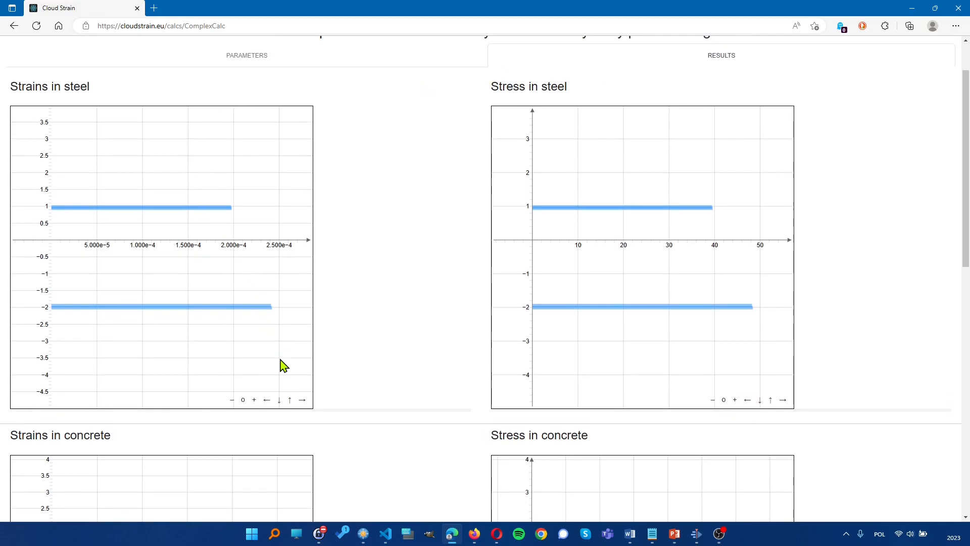
{"action": "left_click", "coordinate": [254, 400]}
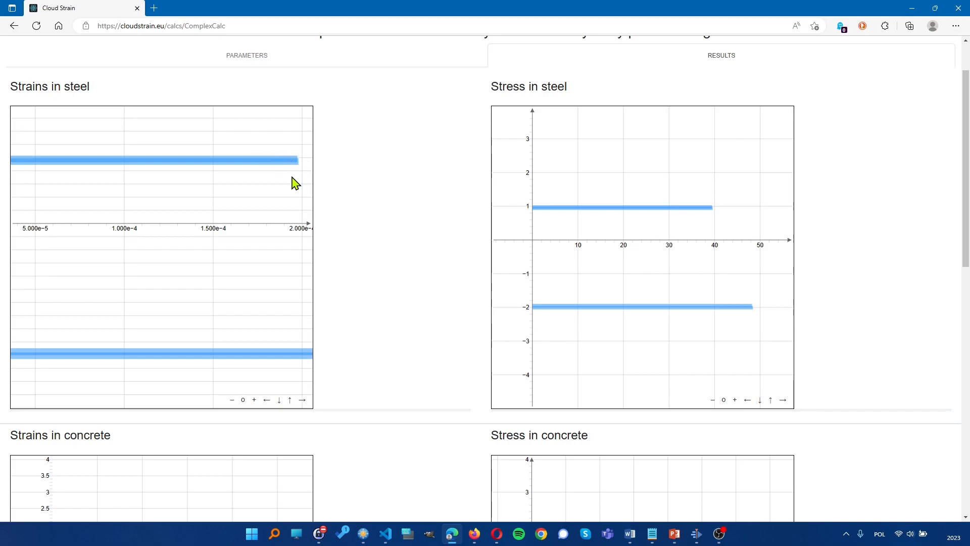
{"action": "left_click", "coordinate": [231, 404]}
{"action": "left_click", "coordinate": [230, 404]}
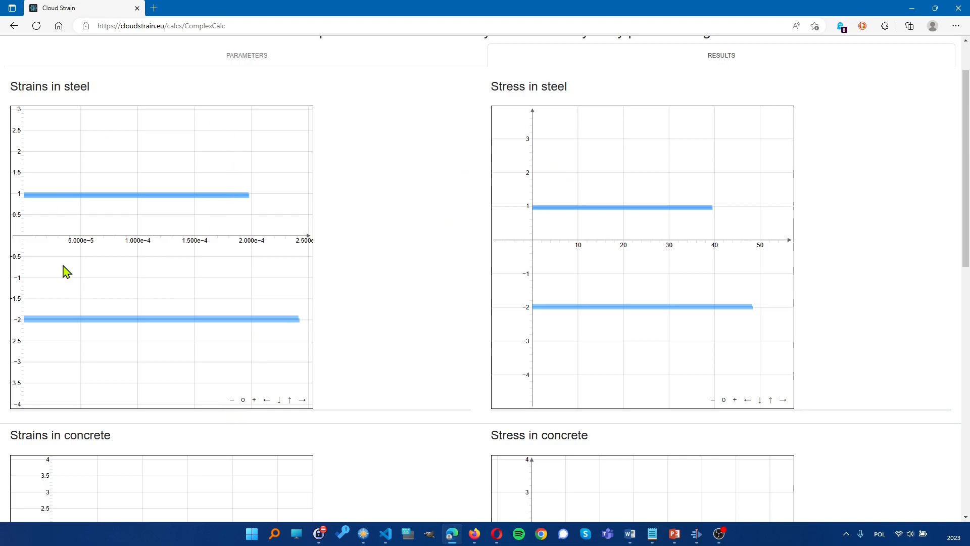
- Compare the strain and stress charts for the steel, concrete and tendons in the box section results
{"action": "scroll", "coordinate": [480, 243], "scroll_direction": "down", "scroll_amount": 7}
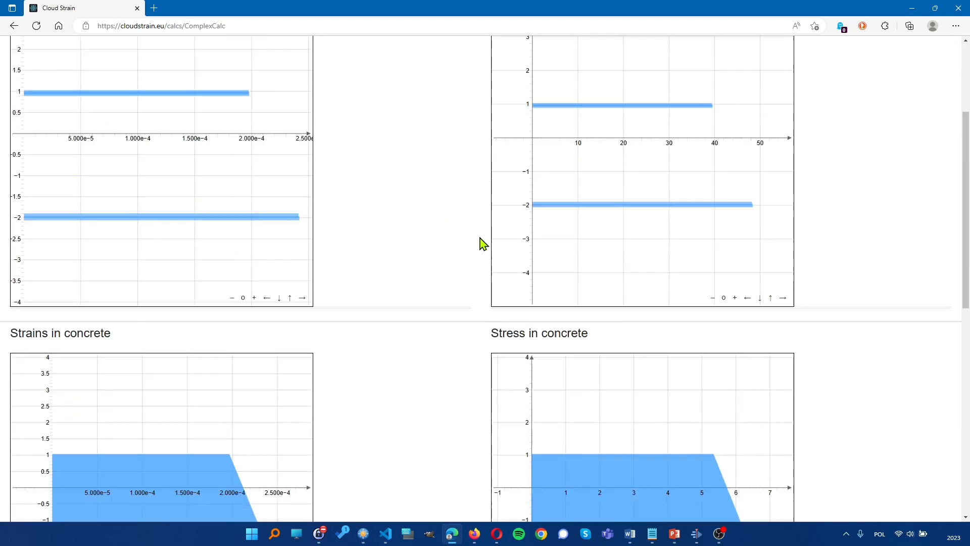
{"action": "scroll", "coordinate": [465, 221], "scroll_direction": "up", "scroll_amount": 3}
{"action": "scroll", "coordinate": [153, 283], "scroll_direction": "down", "scroll_amount": 1}
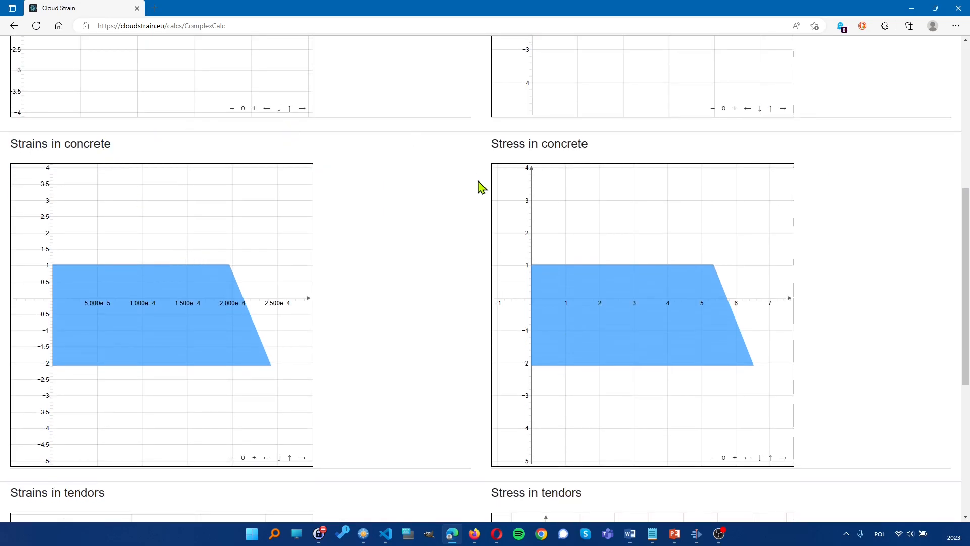
{"action": "scroll", "coordinate": [407, 328], "scroll_direction": "down", "scroll_amount": 1}
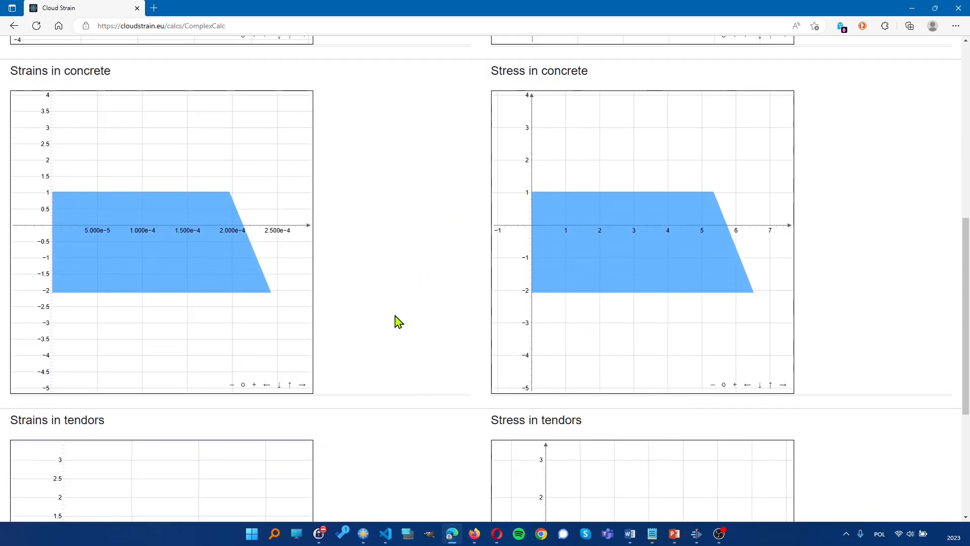
{"action": "scroll", "coordinate": [396, 319], "scroll_direction": "down", "scroll_amount": 3}
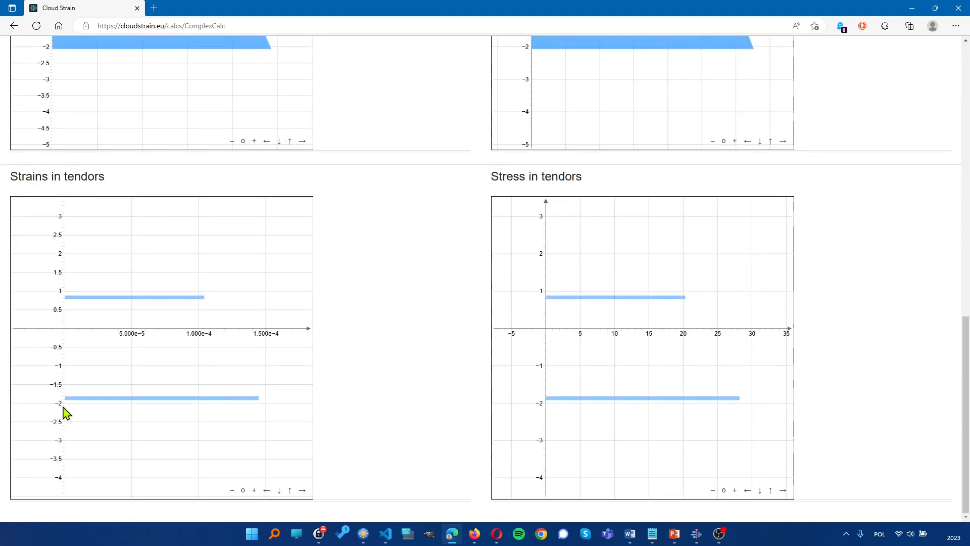
{"action": "scroll", "coordinate": [375, 308], "scroll_direction": "up", "scroll_amount": 3}
{"action": "scroll", "coordinate": [374, 308], "scroll_direction": "up", "scroll_amount": 7}
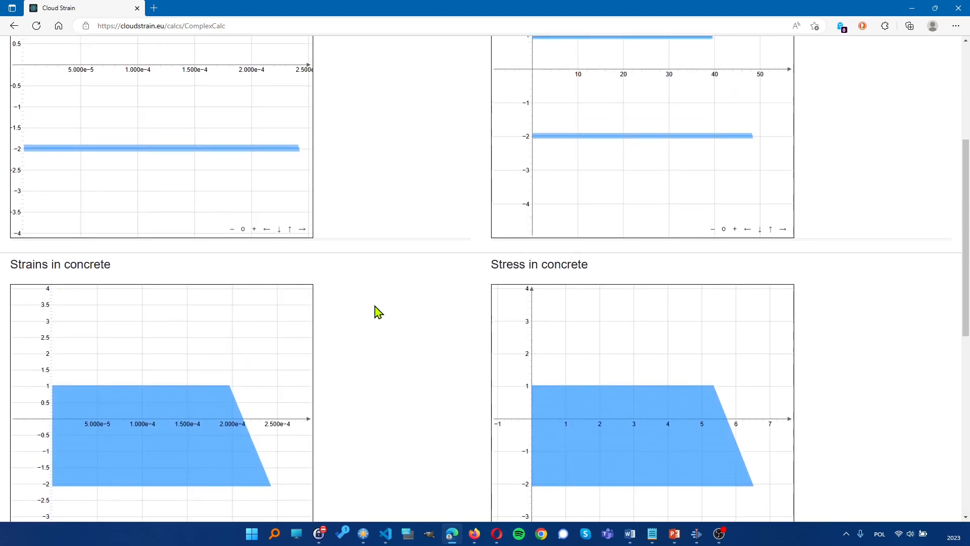
{"action": "scroll", "coordinate": [374, 309], "scroll_direction": "down", "scroll_amount": 10}
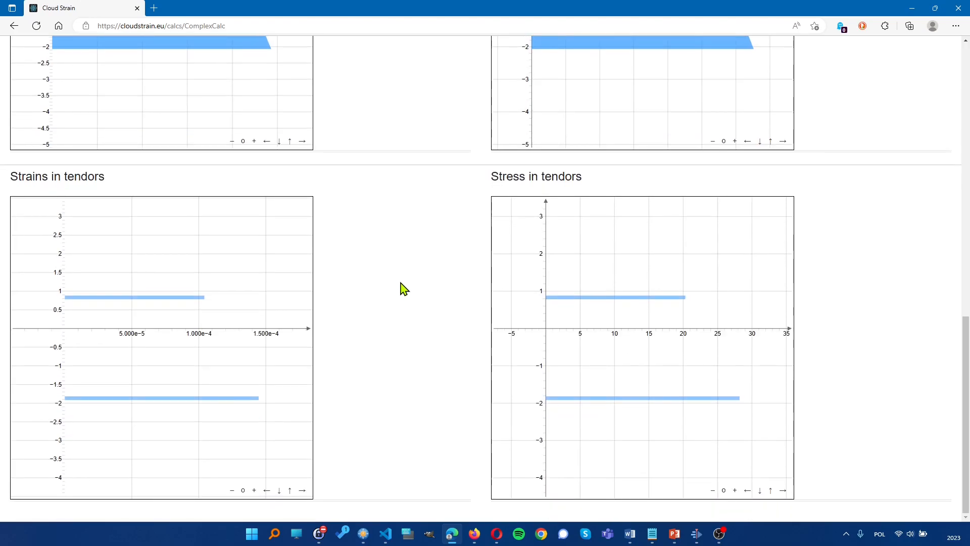
{"action": "scroll", "coordinate": [404, 289], "scroll_direction": "up", "scroll_amount": 6}
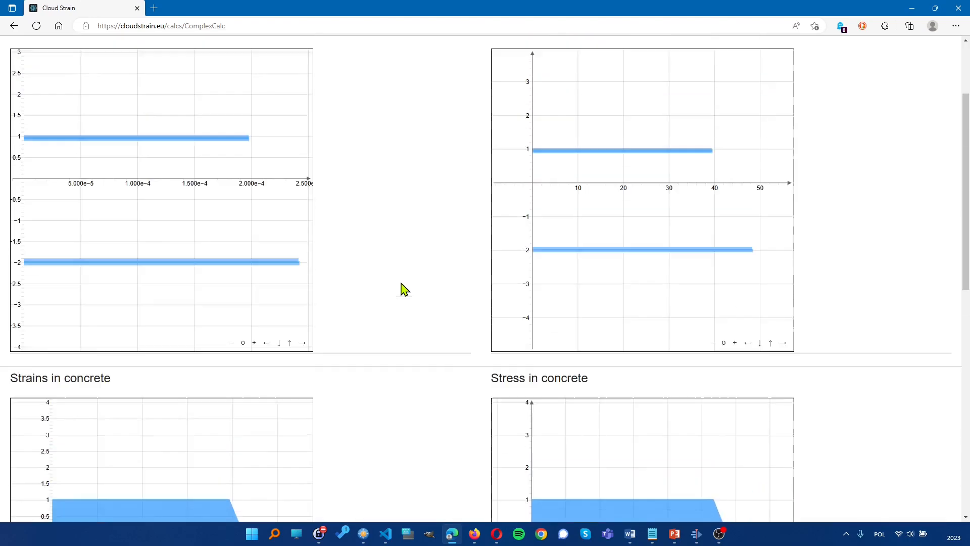
{"action": "scroll", "coordinate": [403, 289], "scroll_direction": "down", "scroll_amount": 9}
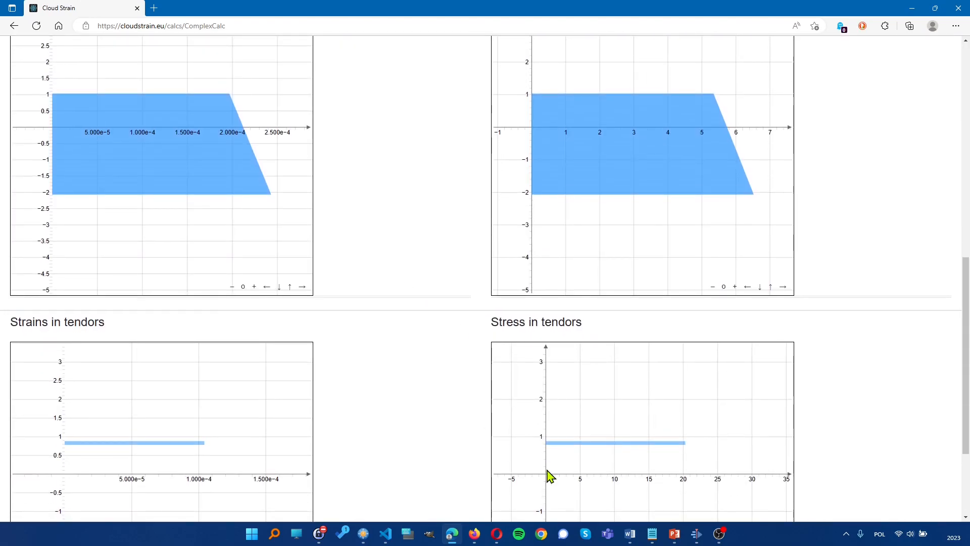
- Switch to PowerPoint, show the slide on P-T and RC cross sections full screen and end the slide show
{"action": "left_click", "coordinate": [675, 534]}
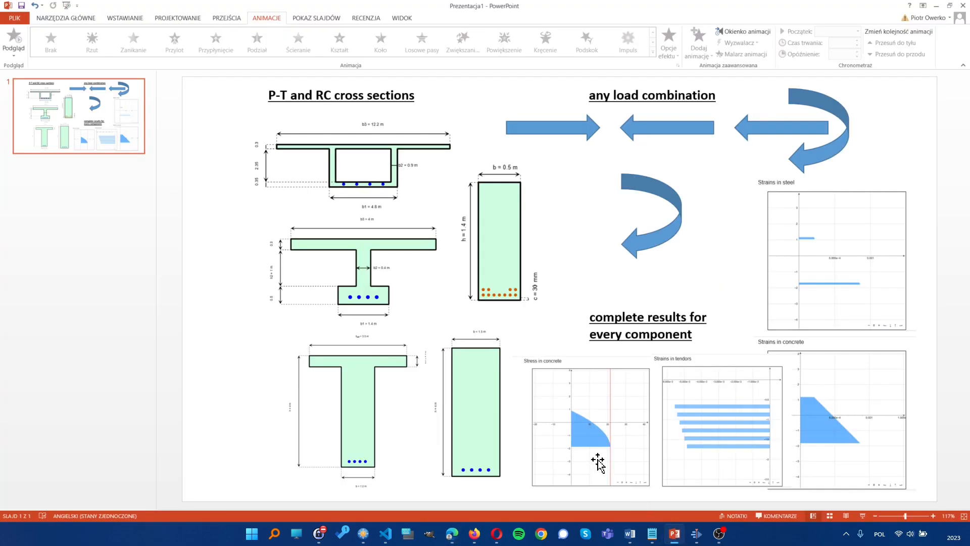
{"action": "key", "text": "F5"}
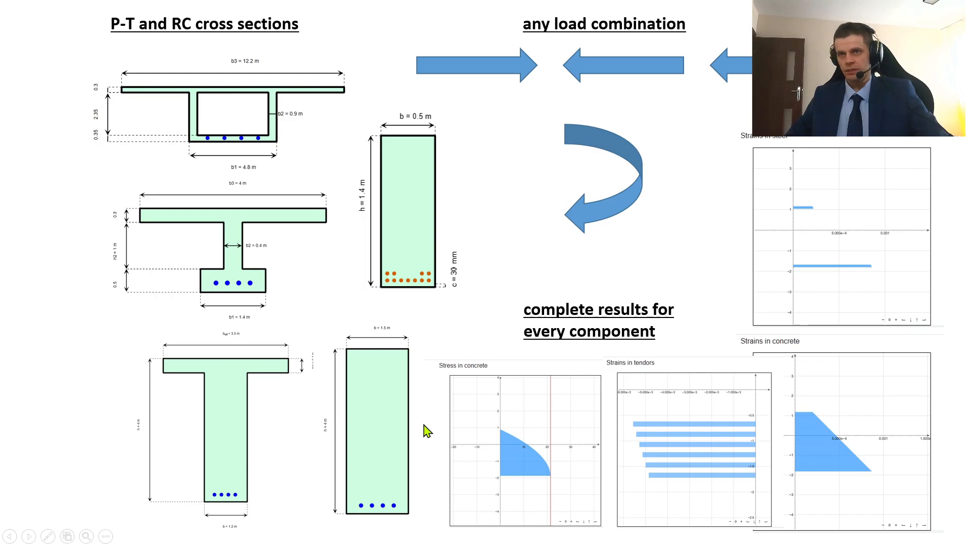
{"action": "key", "text": "Escape"}
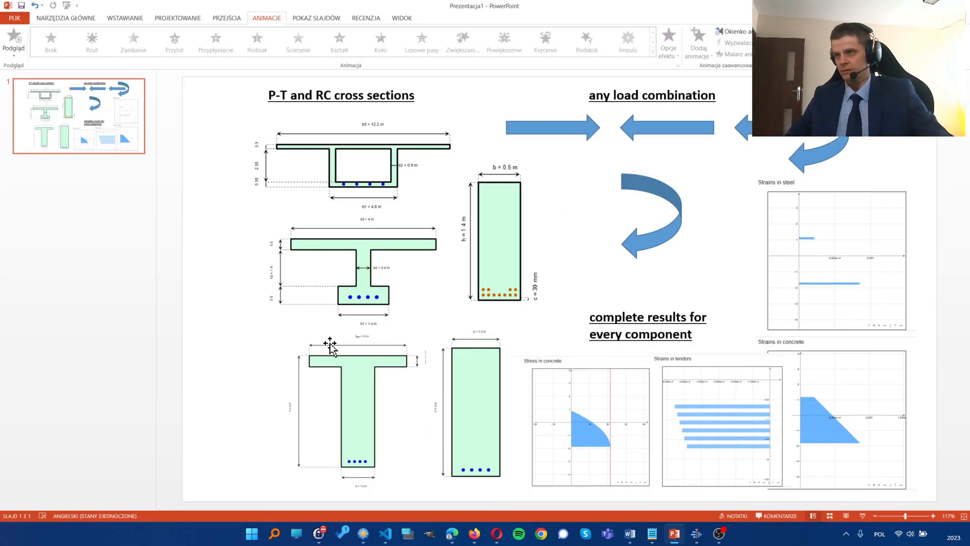
- Switch back to Edge and open the Cloud Strain home page
{"action": "left_click", "coordinate": [452, 534]}
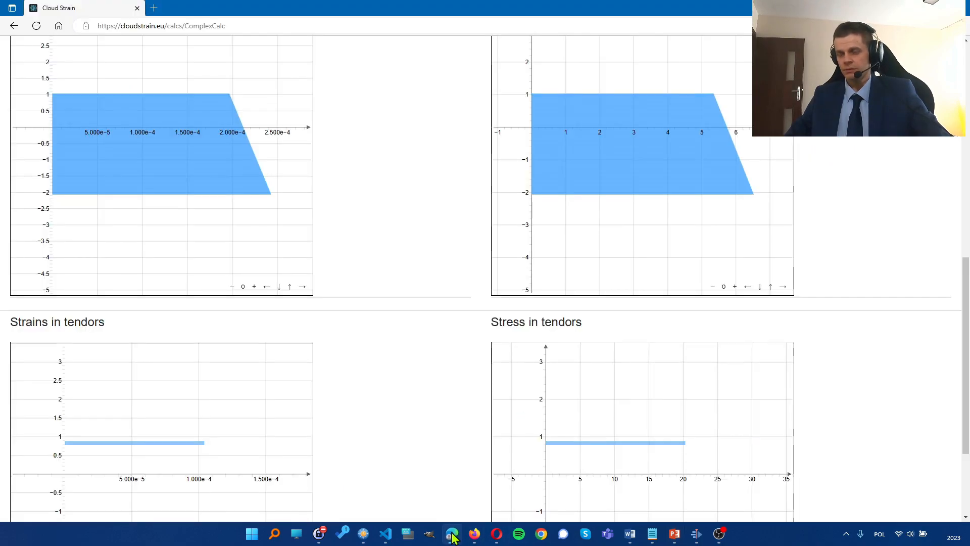
{"action": "scroll", "coordinate": [407, 396], "scroll_direction": "up", "scroll_amount": 10}
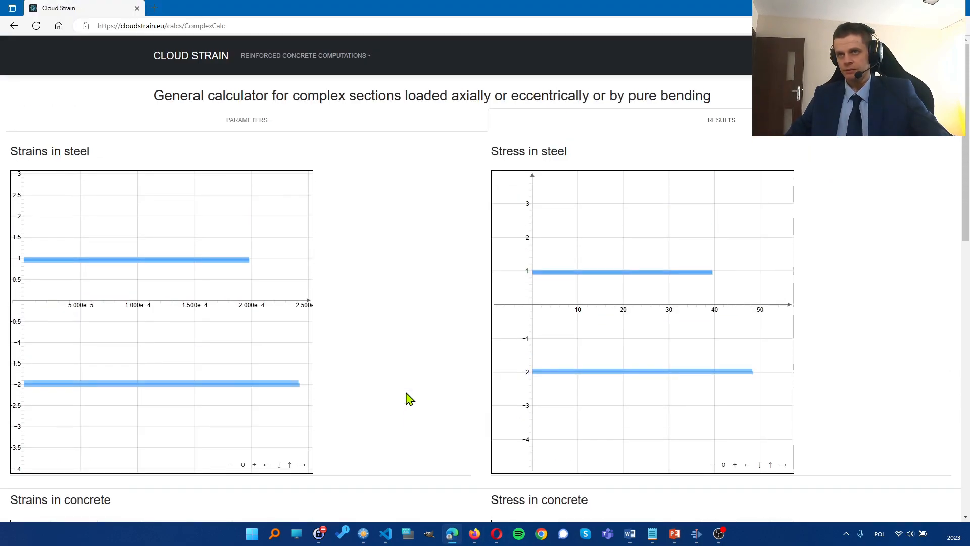
{"action": "left_click", "coordinate": [198, 66]}
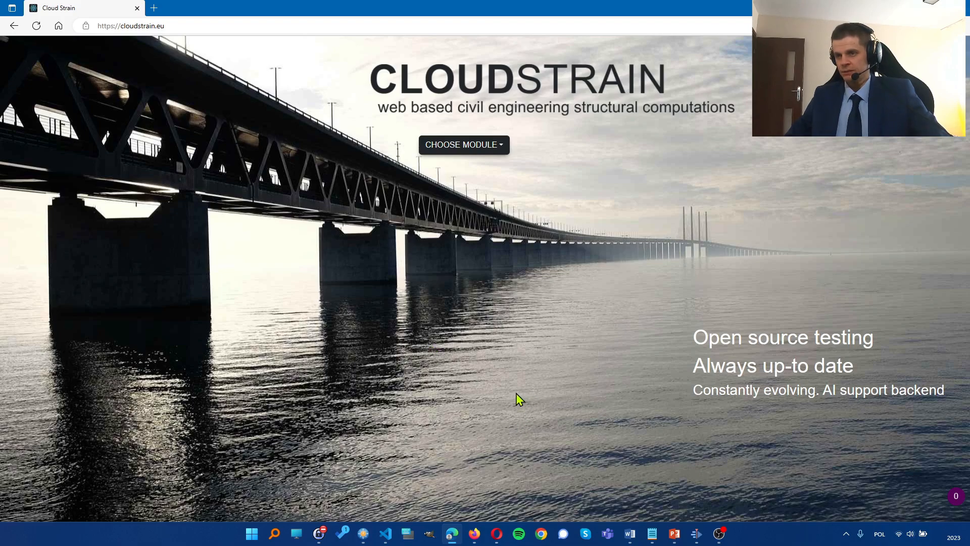
- Switch to the Word document __CLOUD_STRAIN_FINAL__ENG and maximize its window
{"action": "left_click", "coordinate": [385, 534]}
{"action": "left_click", "coordinate": [385, 537]}
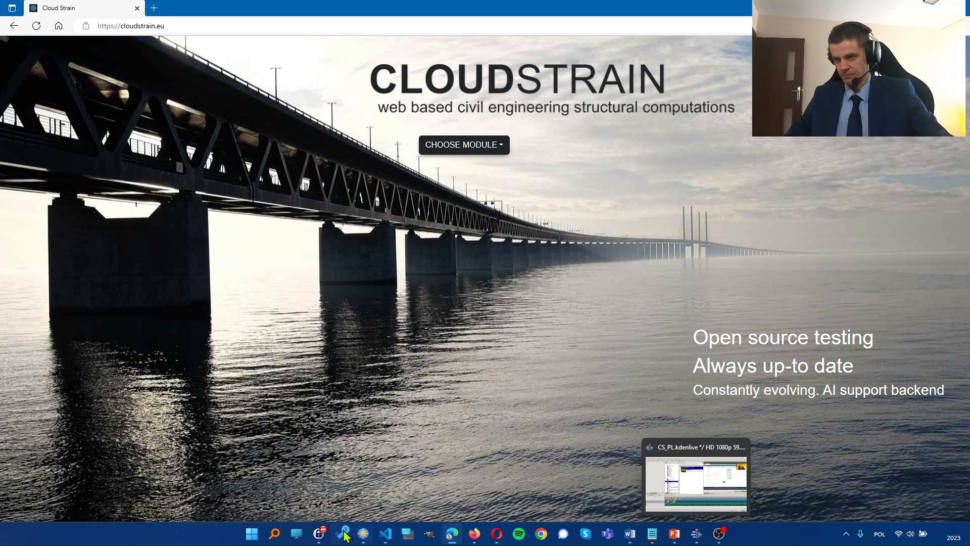
{"action": "left_click", "coordinate": [629, 533]}
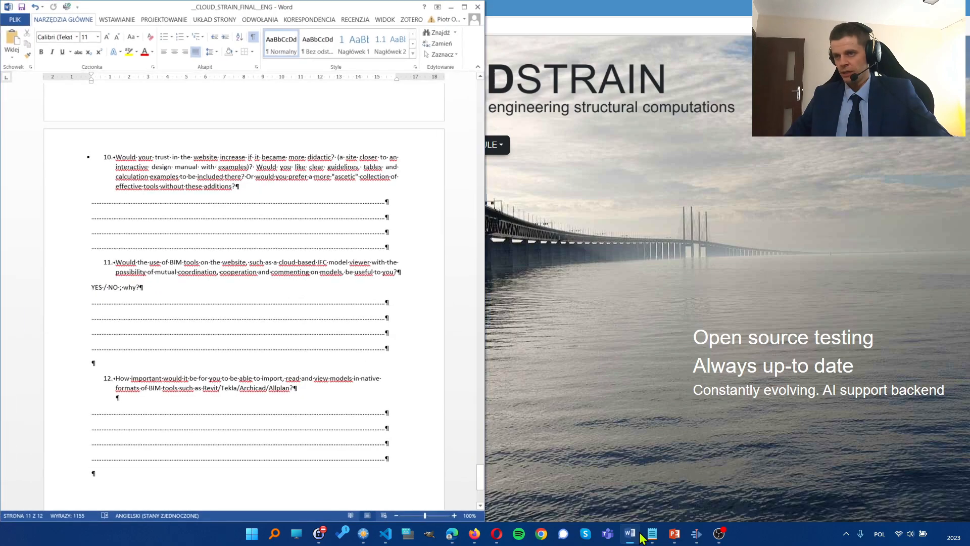
{"action": "left_click", "coordinate": [464, 8]}
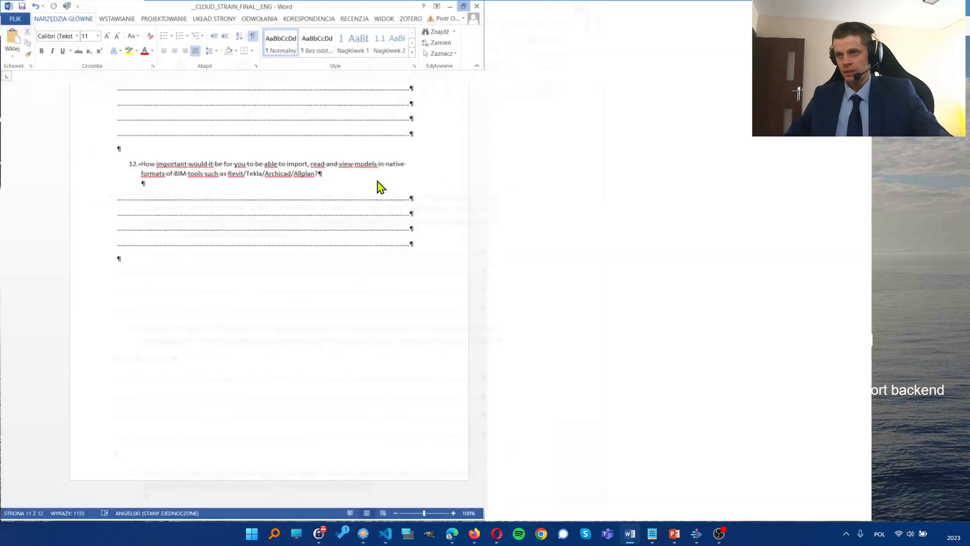
- Examine the document's chapters on module validation and modules in advanced preparation
{"action": "scroll", "coordinate": [327, 417], "scroll_direction": "up", "scroll_amount": 20}
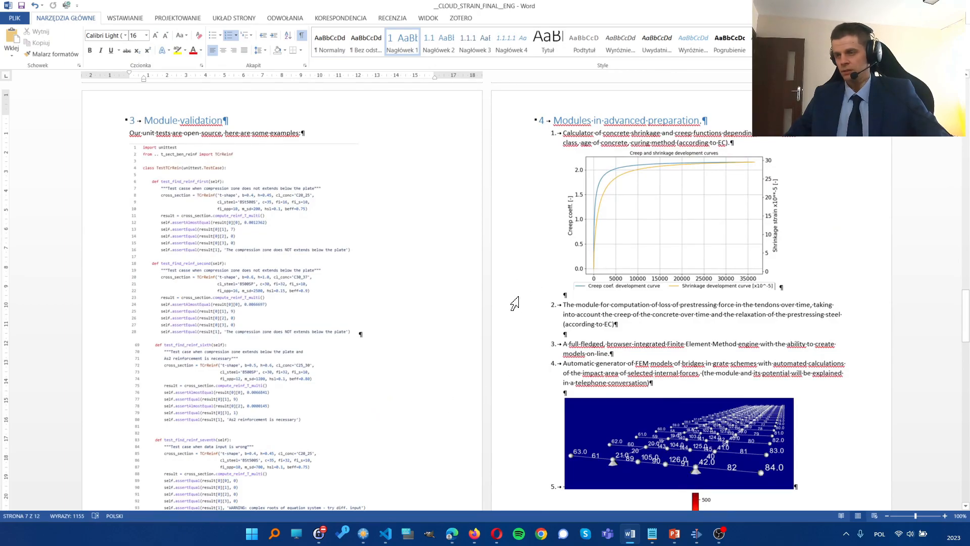
{"action": "scroll", "coordinate": [520, 298], "scroll_direction": "down", "scroll_amount": 1}
{"action": "scroll", "coordinate": [520, 298], "scroll_direction": "up", "scroll_amount": 1}
{"action": "scroll", "coordinate": [591, 329], "scroll_direction": "down", "scroll_amount": 1}
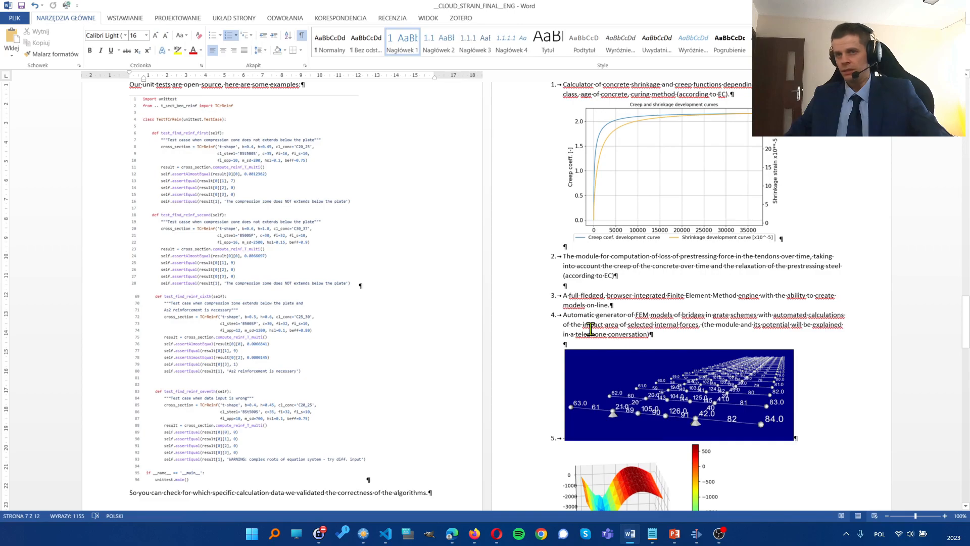
{"action": "scroll", "coordinate": [557, 318], "scroll_direction": "down", "scroll_amount": 1}
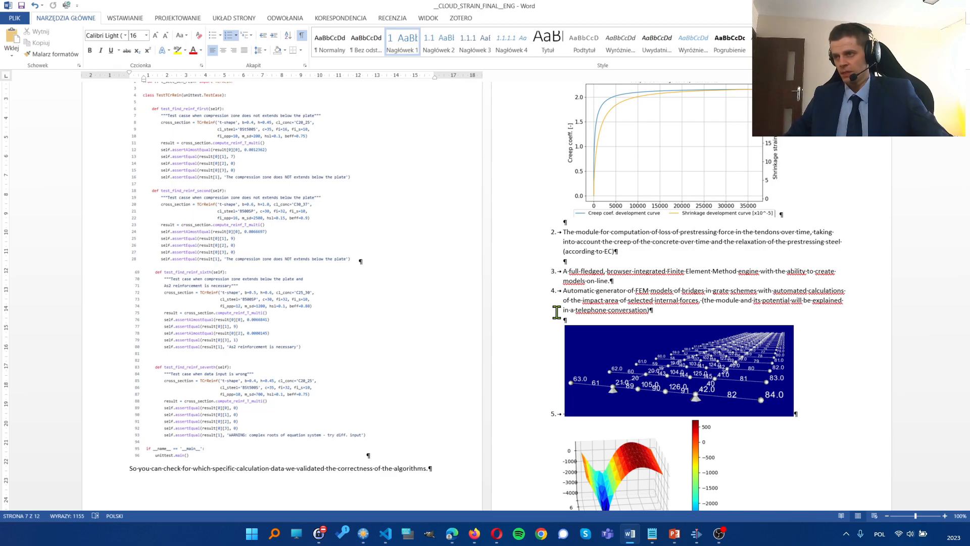
{"action": "scroll", "coordinate": [556, 311], "scroll_direction": "down", "scroll_amount": 1}
{"action": "scroll", "coordinate": [555, 306], "scroll_direction": "up", "scroll_amount": 1}
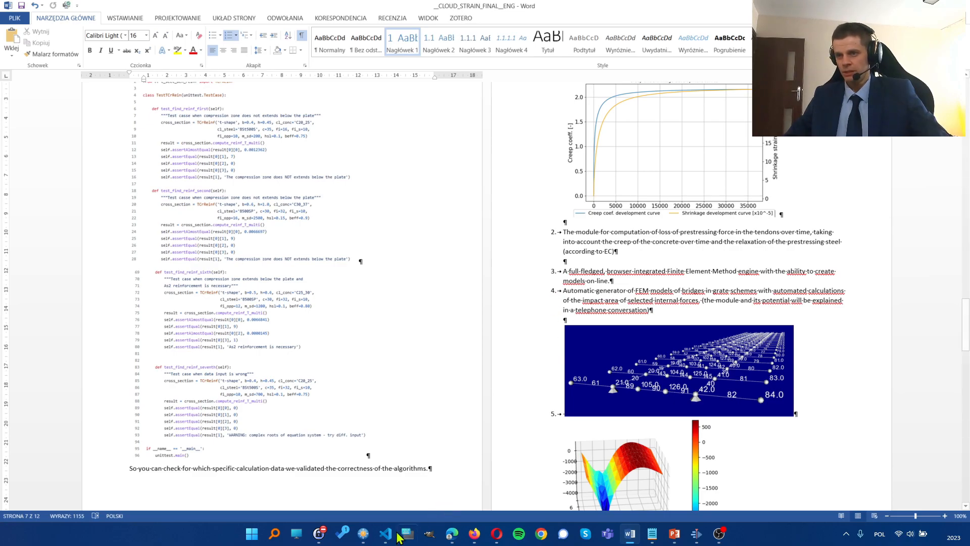
- Switch back to Edge, open the single reinforced rectangular section bending capacity module from the home page and view the list of modules
{"action": "left_click", "coordinate": [448, 541]}
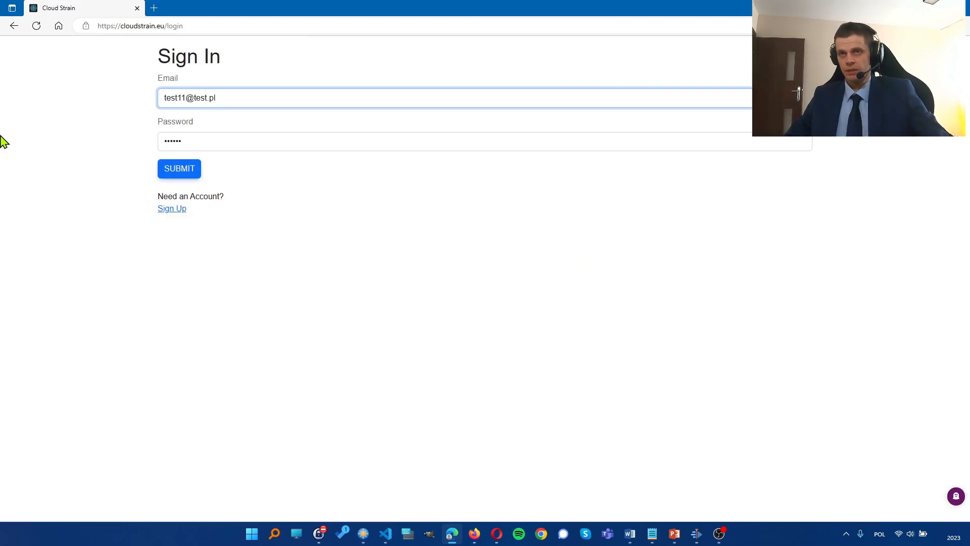
{"action": "left_click", "coordinate": [13, 26]}
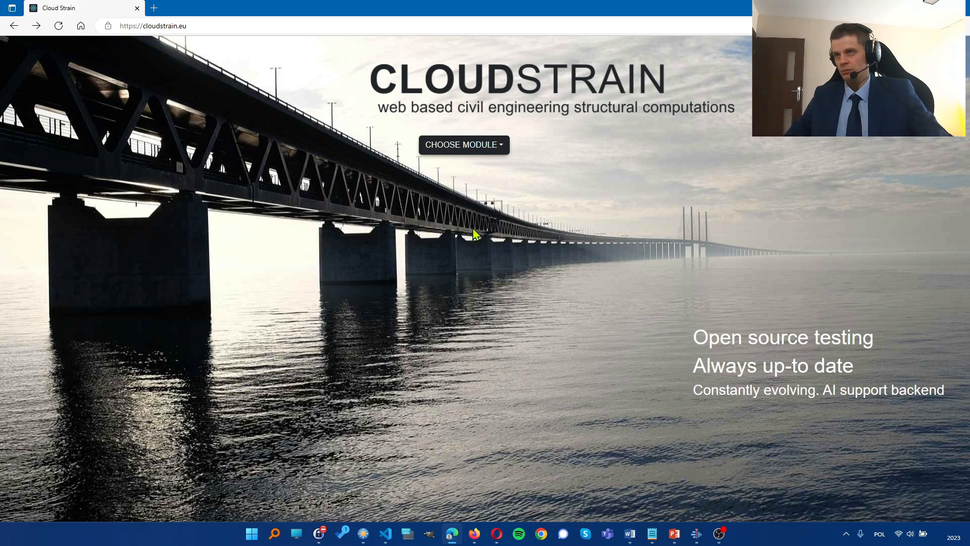
{"action": "left_click", "coordinate": [494, 147]}
{"action": "left_click", "coordinate": [472, 175]}
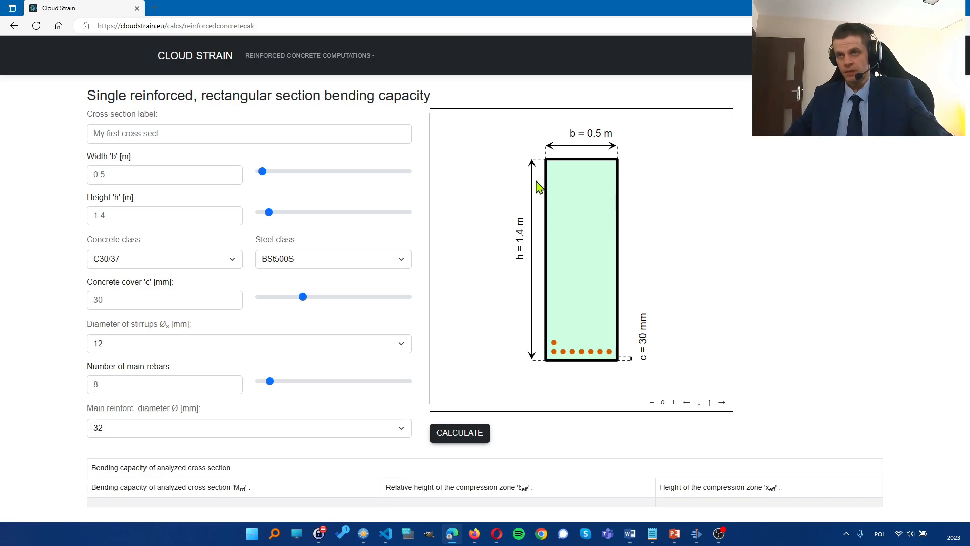
{"action": "left_click", "coordinate": [373, 57]}
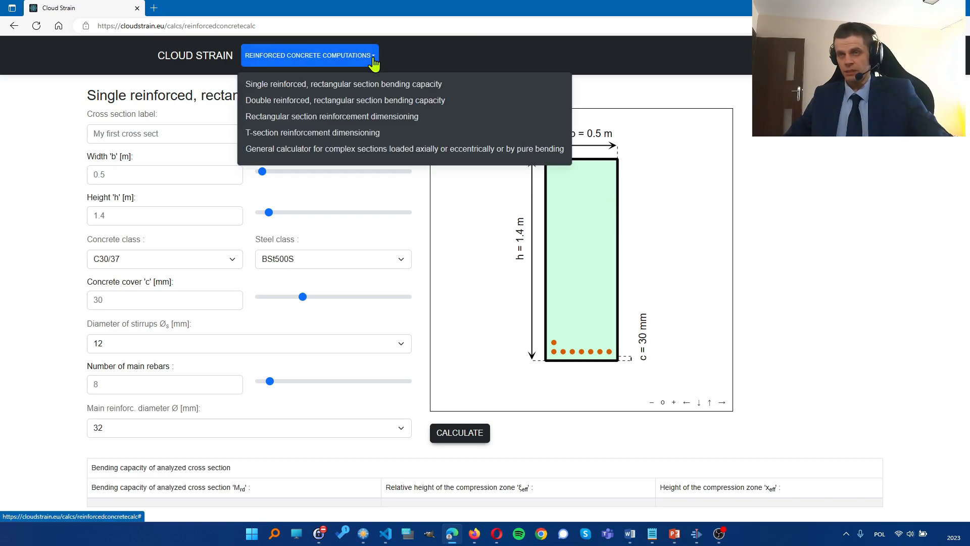
{"action": "left_click", "coordinate": [373, 59]}
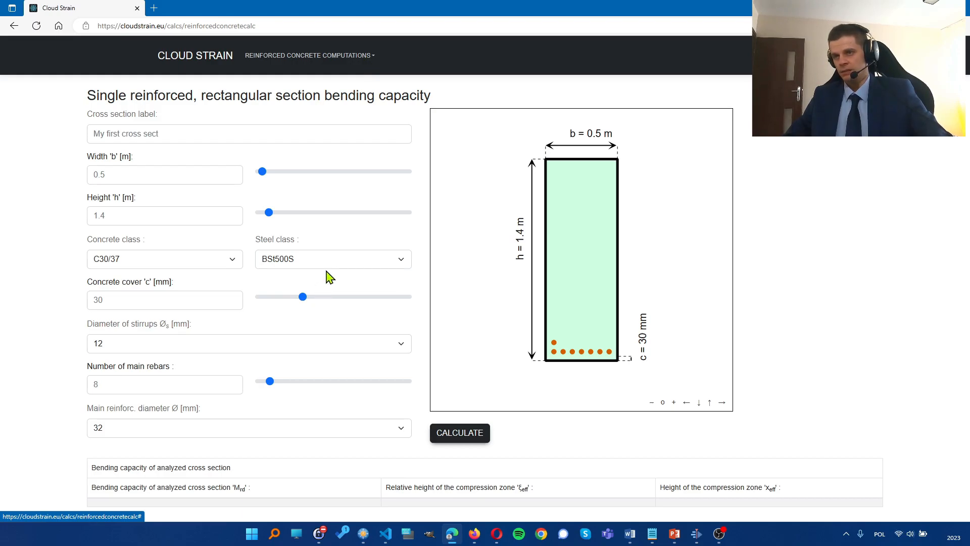
- Switch to Word and review the modules in advanced preparation and the start of the website development survey
{"action": "left_click", "coordinate": [629, 534]}
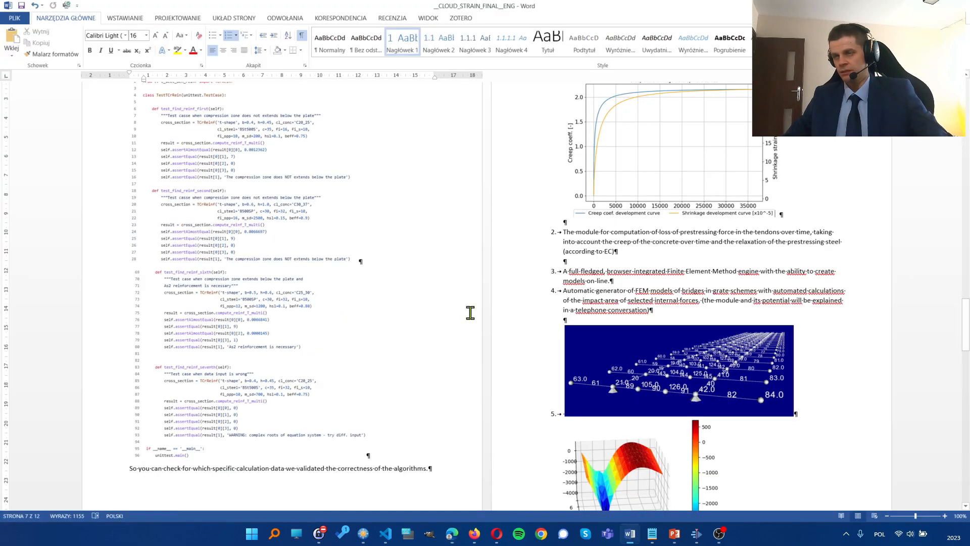
{"action": "scroll", "coordinate": [442, 267], "scroll_direction": "down", "scroll_amount": 5}
{"action": "scroll", "coordinate": [572, 274], "scroll_direction": "up", "scroll_amount": 5}
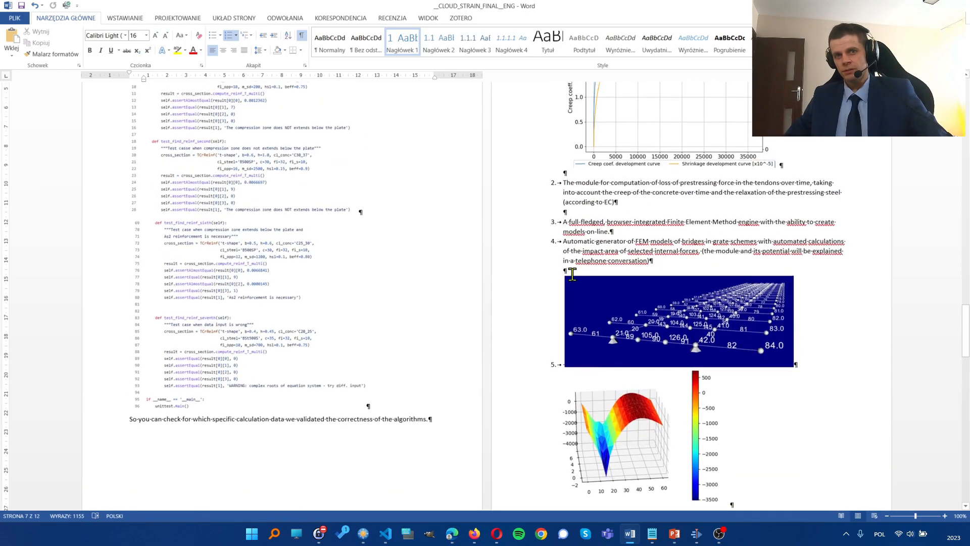
{"action": "scroll", "coordinate": [572, 274], "scroll_direction": "down", "scroll_amount": 2}
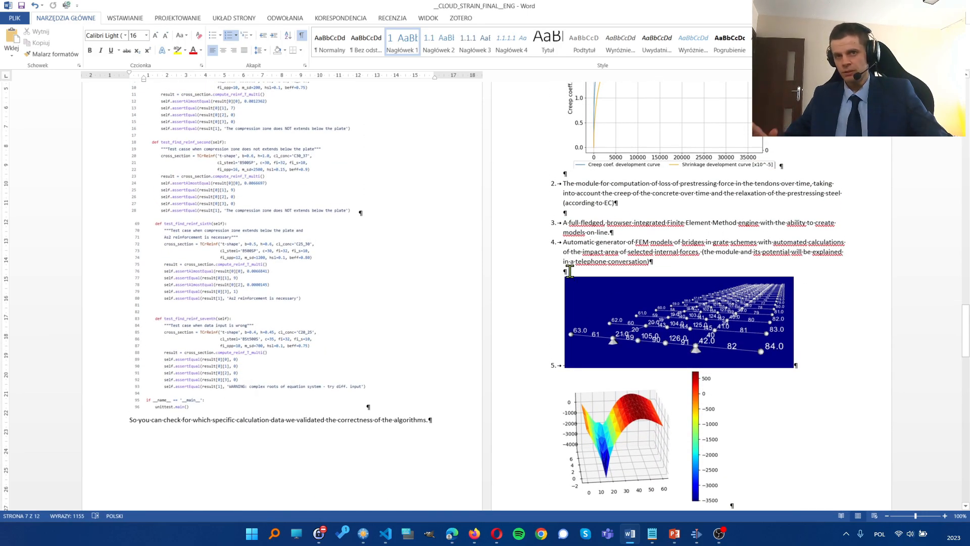
{"action": "scroll", "coordinate": [572, 273], "scroll_direction": "down", "scroll_amount": 3}
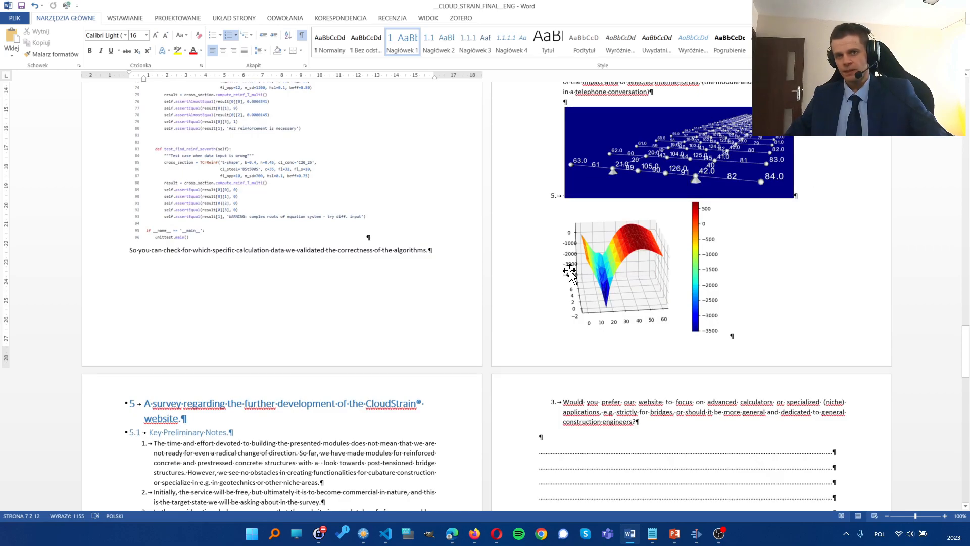
{"action": "scroll", "coordinate": [570, 272], "scroll_direction": "up", "scroll_amount": 2}
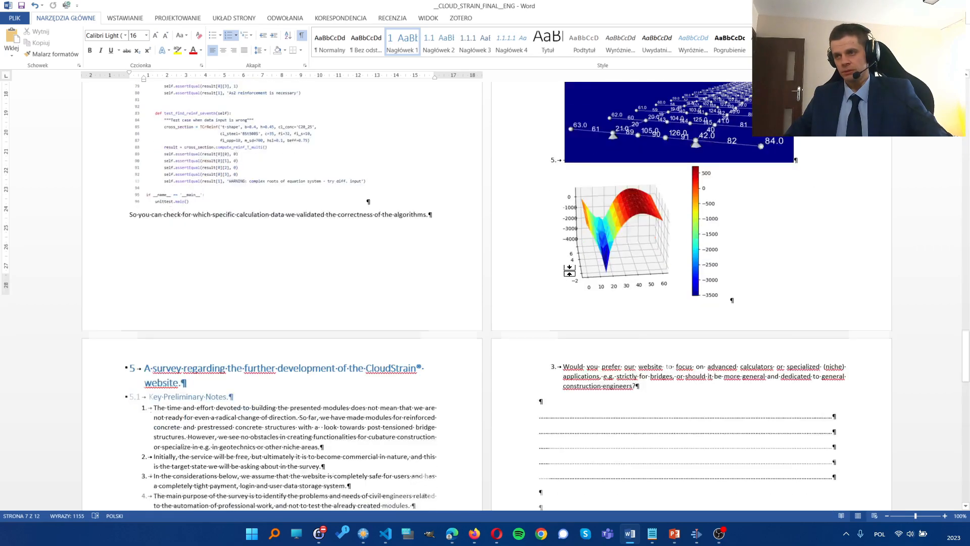
{"action": "scroll", "coordinate": [569, 272], "scroll_direction": "up", "scroll_amount": 5}
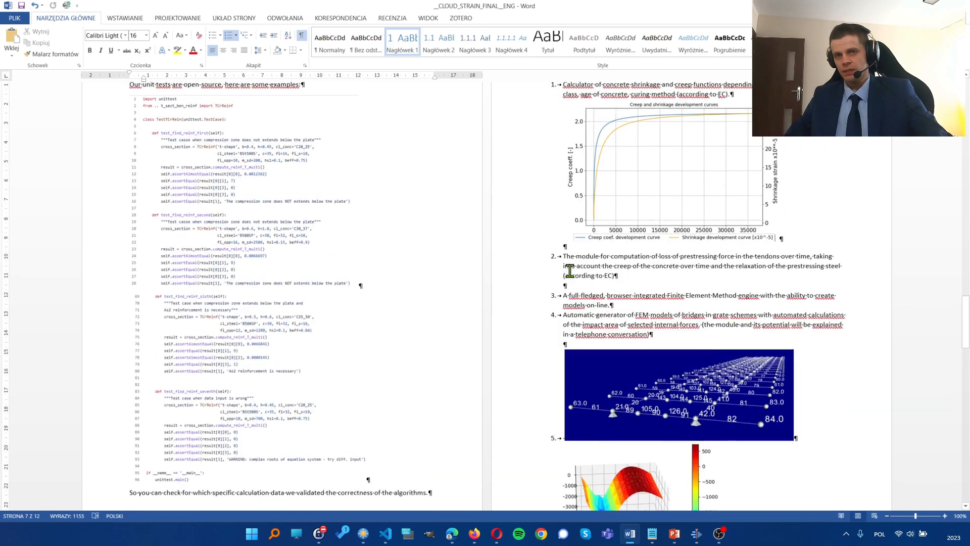